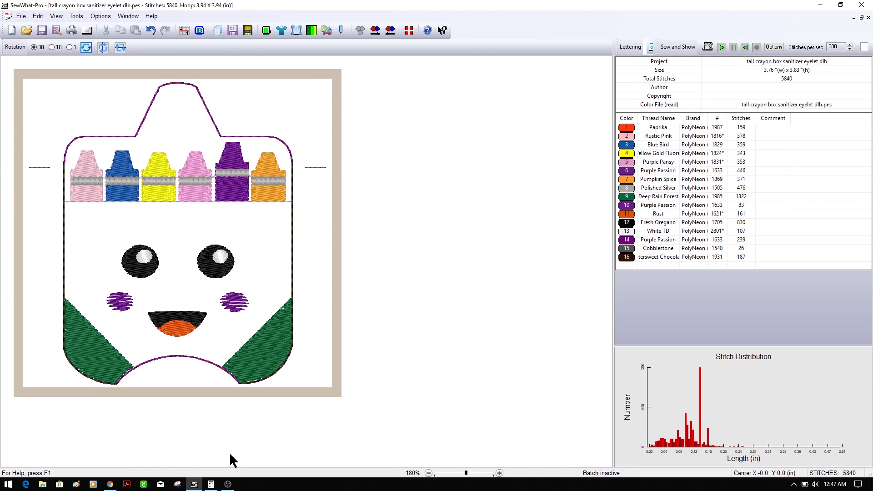
# - Compare the stitch outlines of color 14 and color 1, leaving color 14 (Purple Passion) selected
pyautogui.click(110, 484)
pyautogui.click(629, 241)
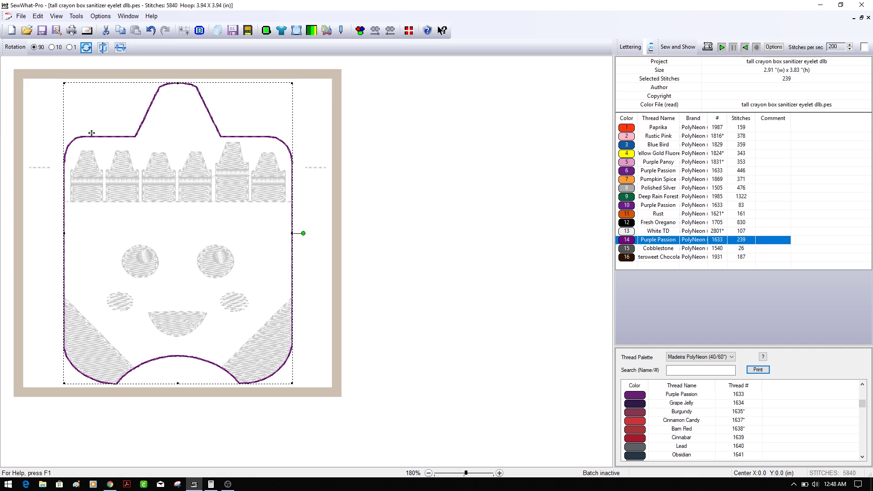
pyautogui.click(627, 130)
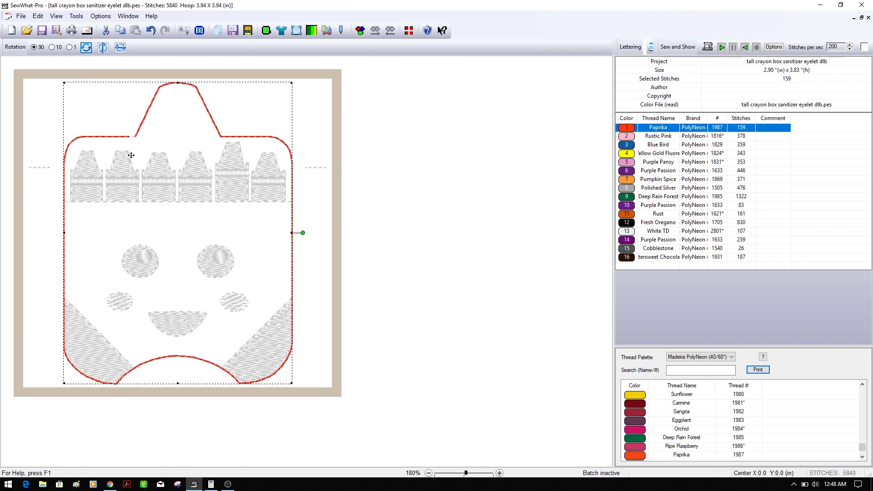
pyautogui.click(630, 242)
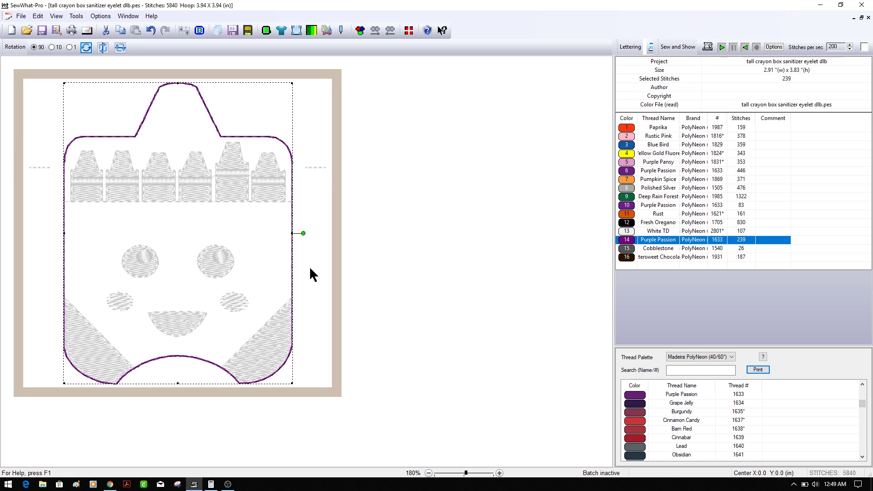
# - Save the selected outline as an SVG appliqué cutout with an inflation factor of 1.00
pyautogui.click(341, 32)
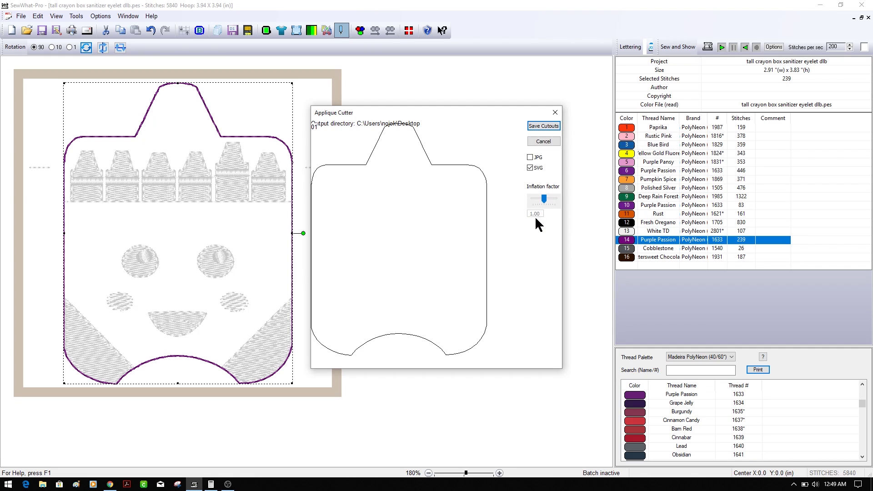
pyautogui.click(545, 127)
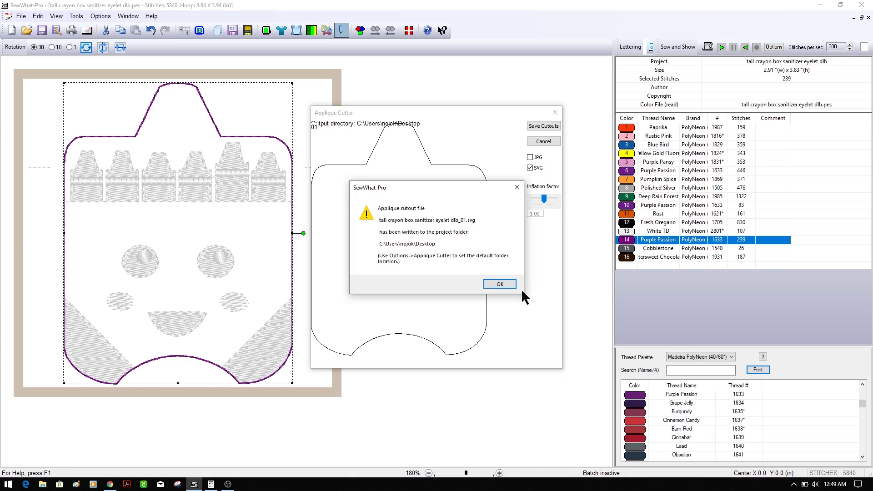
pyautogui.click(508, 284)
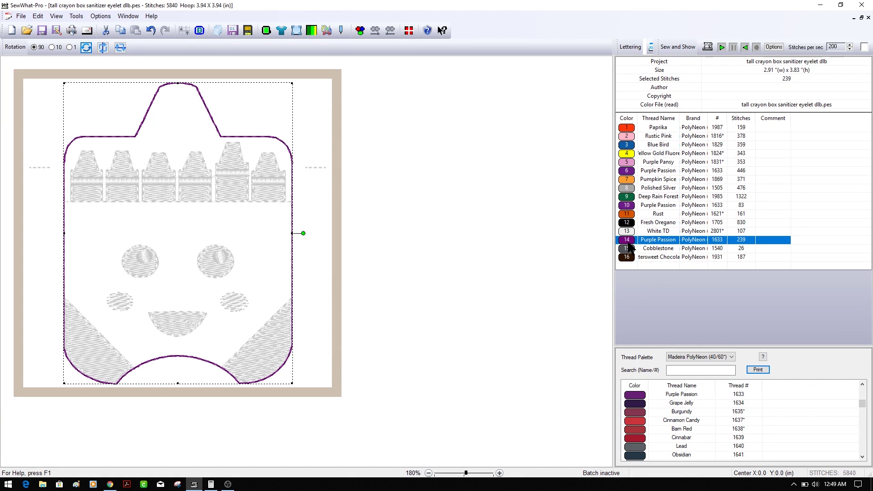
# - Set the Applique Cutter's inflation factor to 1.20 and save the purple outline as an SVG cutout
pyautogui.click(342, 30)
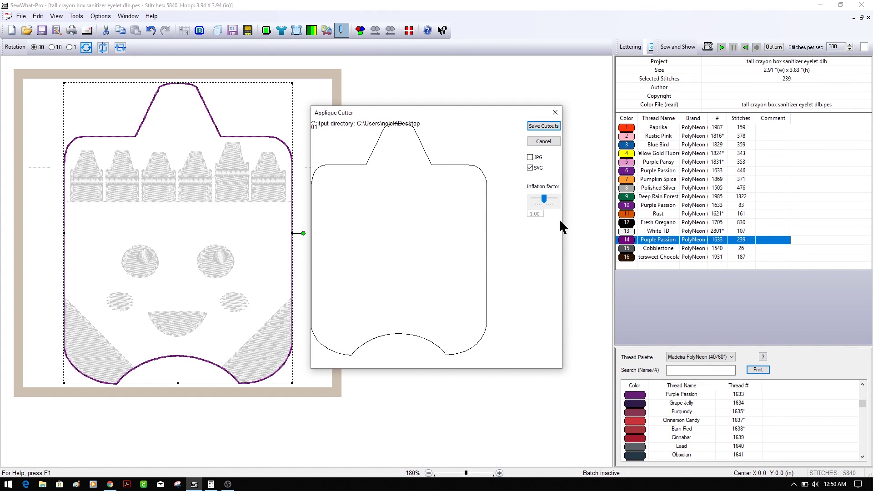
pyautogui.moveTo(545, 203); pyautogui.dragTo(550, 201)
pyautogui.moveTo(550, 197); pyautogui.dragTo(551, 197)
pyautogui.click(545, 128)
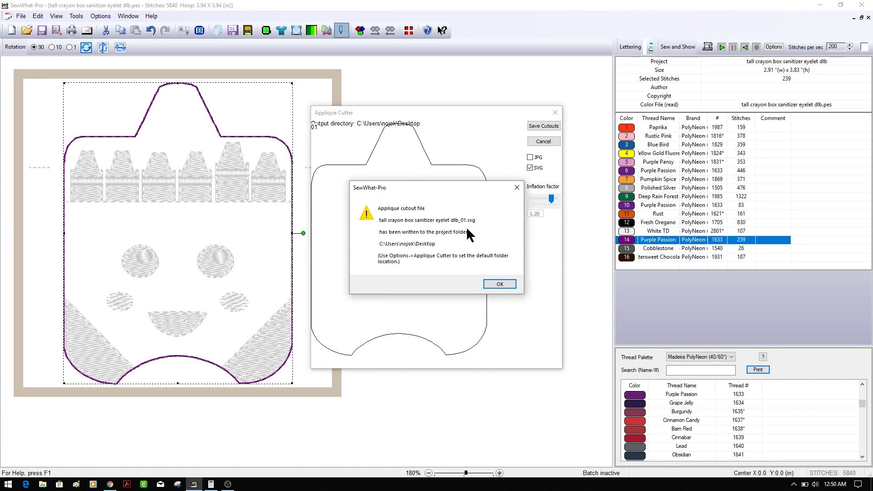
pyautogui.click(500, 285)
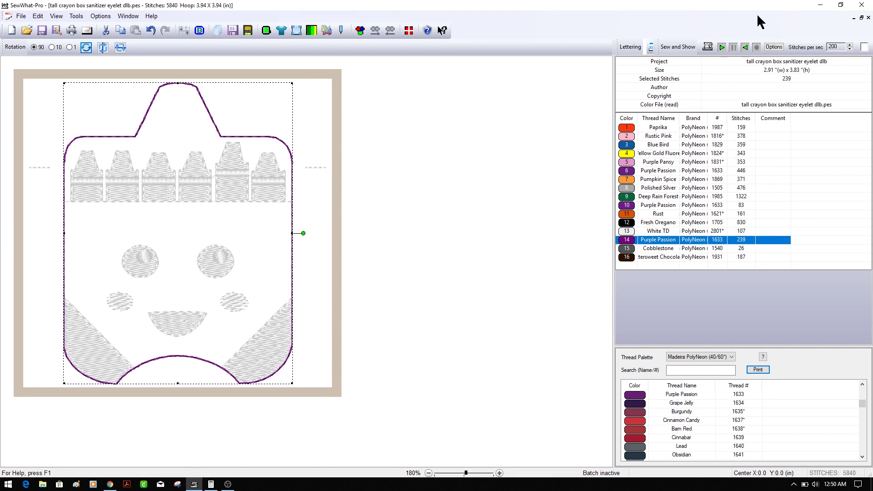
# - Move the exported SVG to an empty area of the desktop and rename it "tall crayon box sanitizer eyelet dlb_02"
pyautogui.click(821, 6)
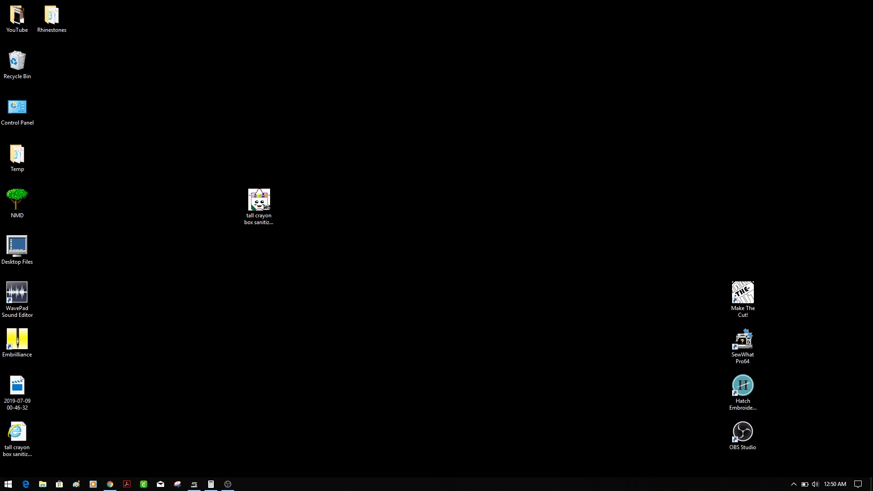
pyautogui.moveTo(17, 433); pyautogui.dragTo(432, 61)
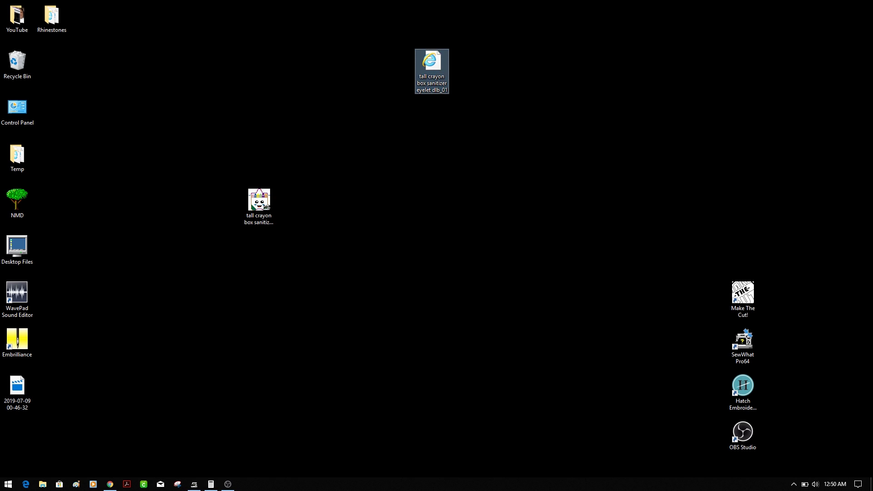
pyautogui.click(445, 86)
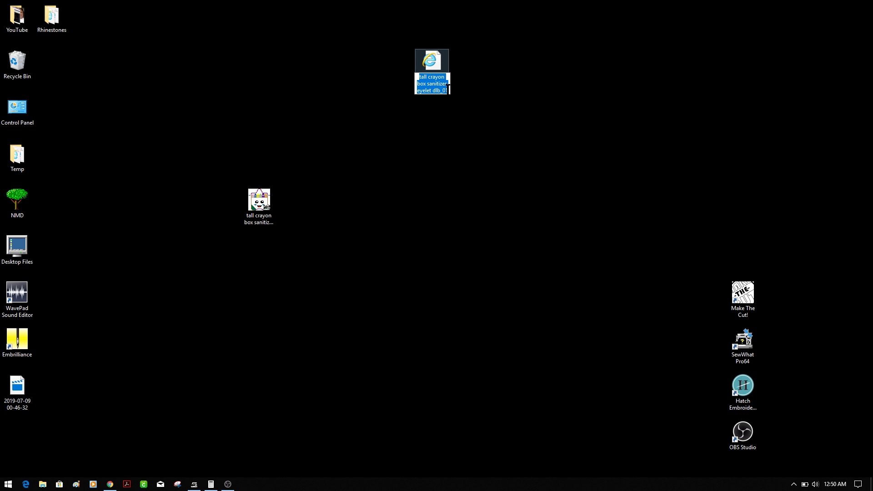
pyautogui.click(447, 86)
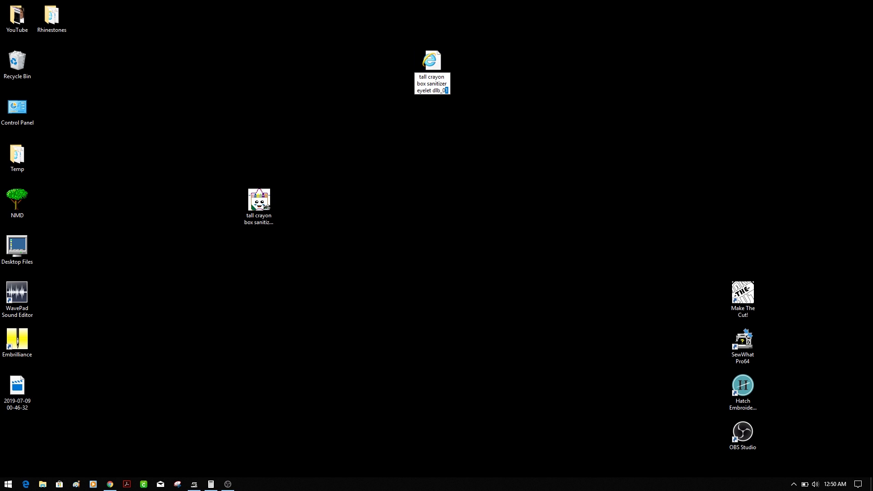
pyautogui.hotkey('alt', 'Tab')
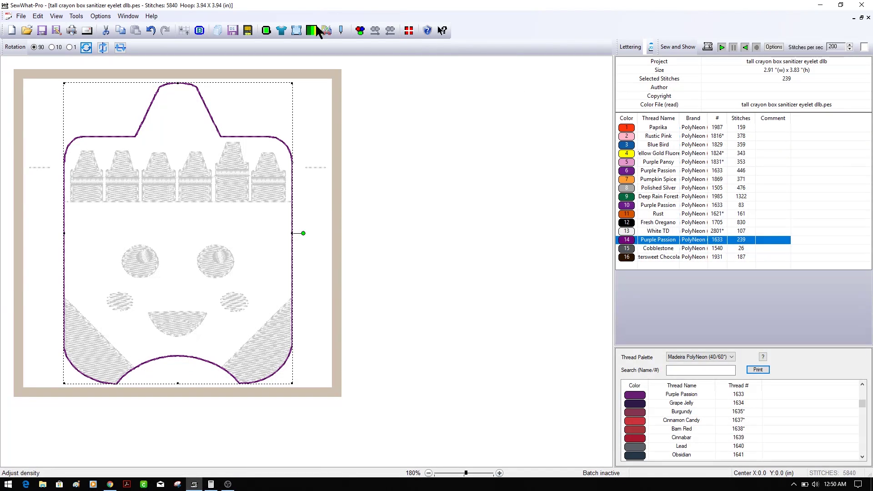
# - Return the Applique Cutter's inflation factor to 1.00, save the outline again as an SVG cutout, and keep color 14 selected
pyautogui.click(340, 31)
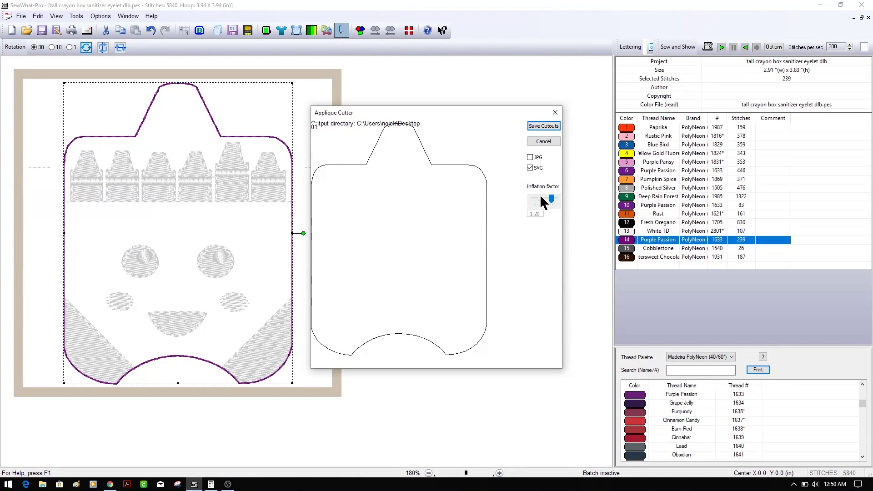
pyautogui.moveTo(552, 203); pyautogui.dragTo(544, 203)
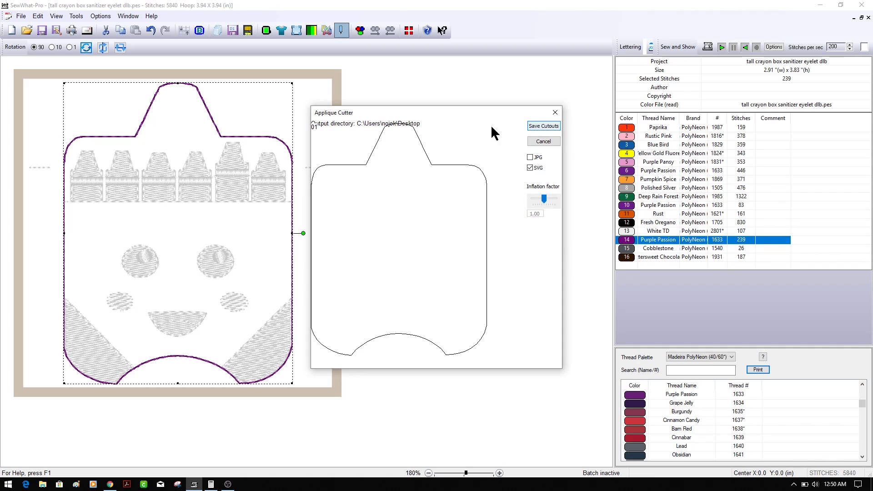
pyautogui.click(548, 131)
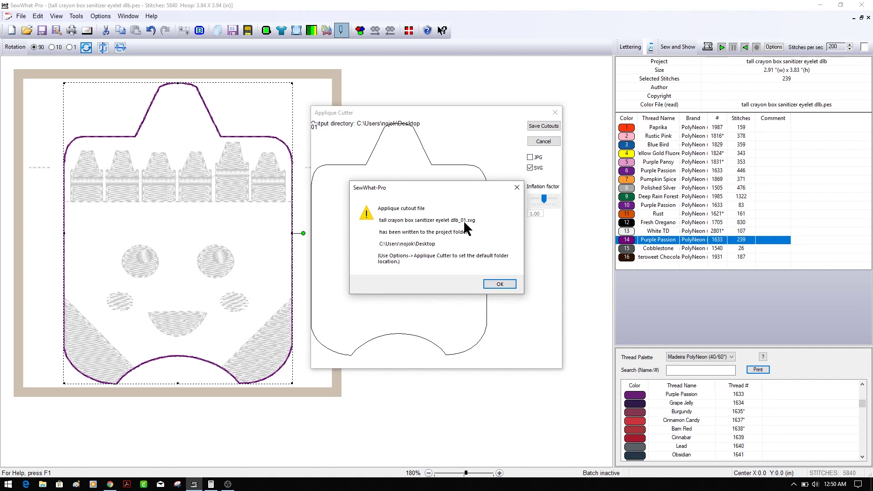
pyautogui.click(491, 282)
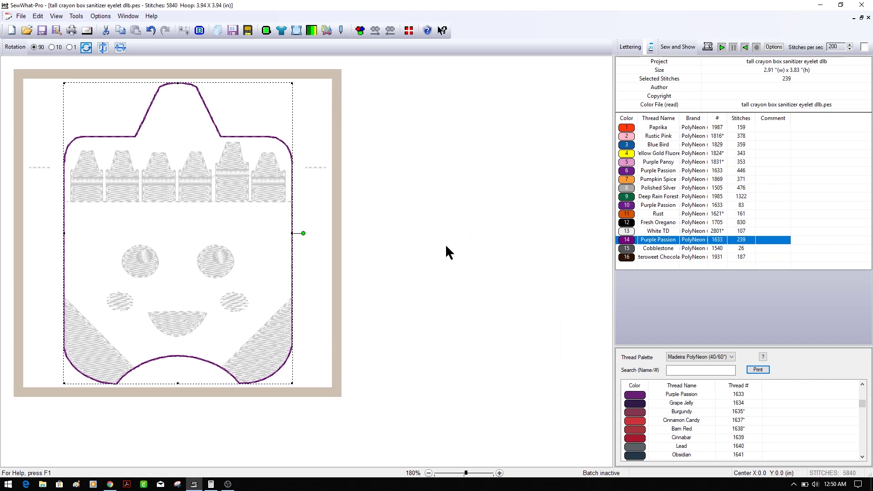
pyautogui.click(443, 249)
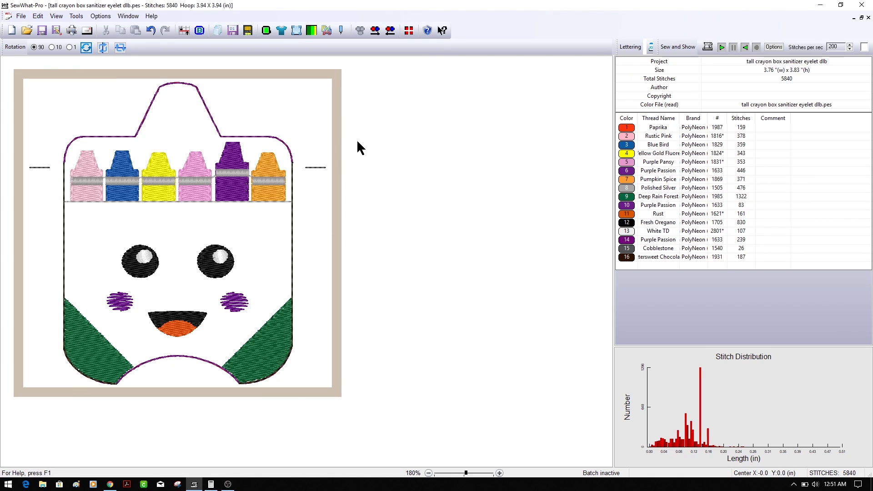
pyautogui.click(623, 241)
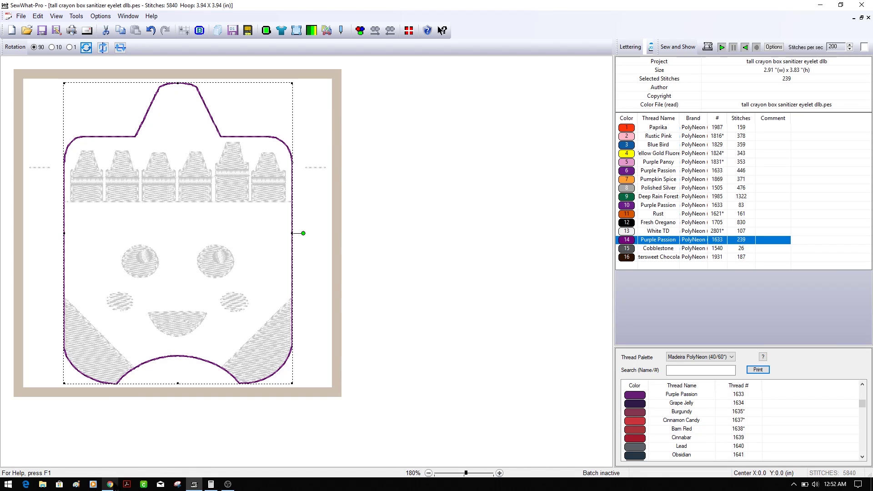
# - Upload "tall crayon box sanitizer eyelet dlb_01" to Cricut Design Space in the browser and insert it onto the canvas
pyautogui.click(110, 485)
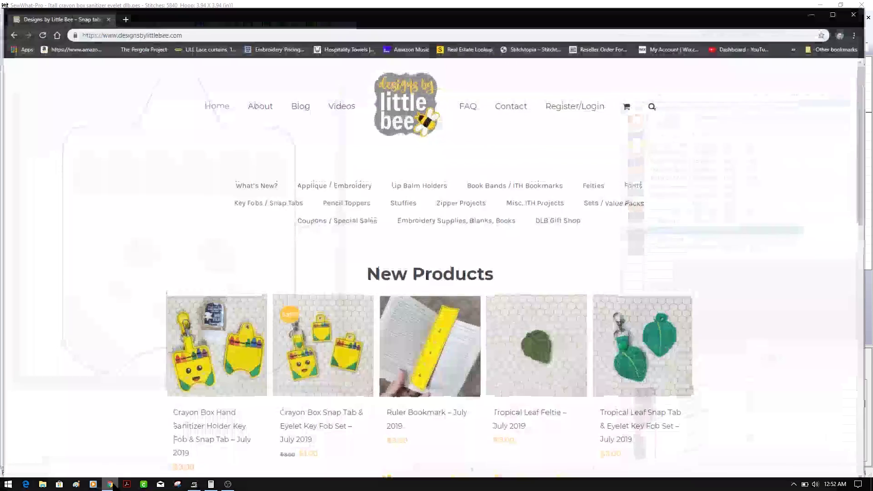
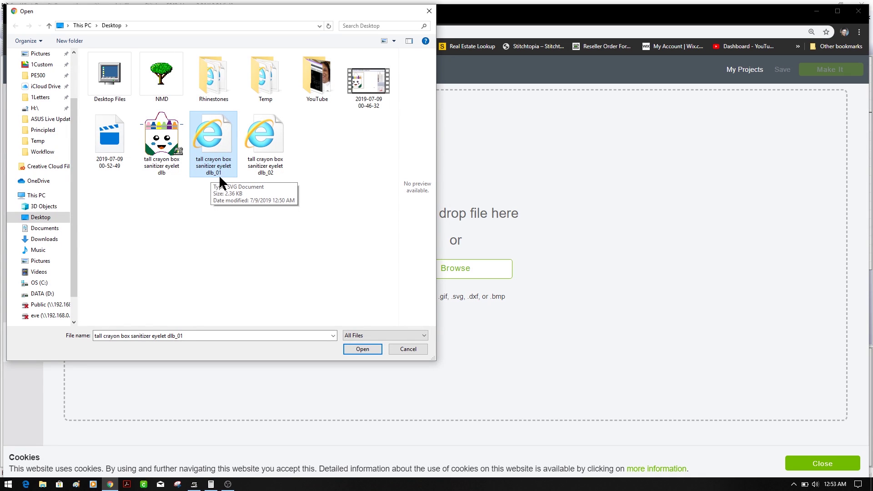
pyautogui.click(361, 351)
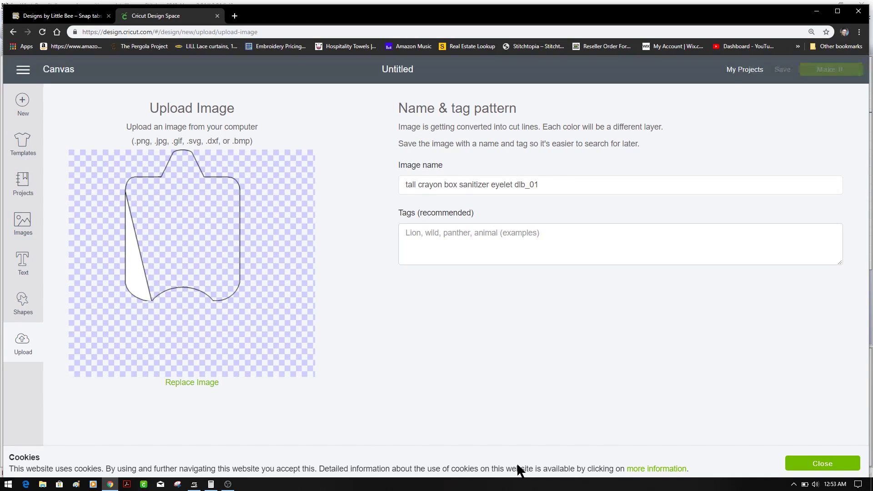
pyautogui.click(808, 467)
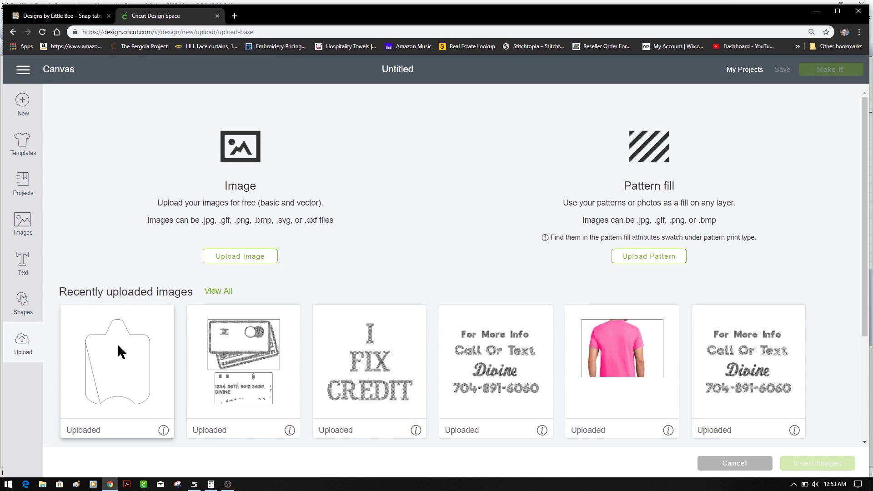
pyautogui.click(117, 346)
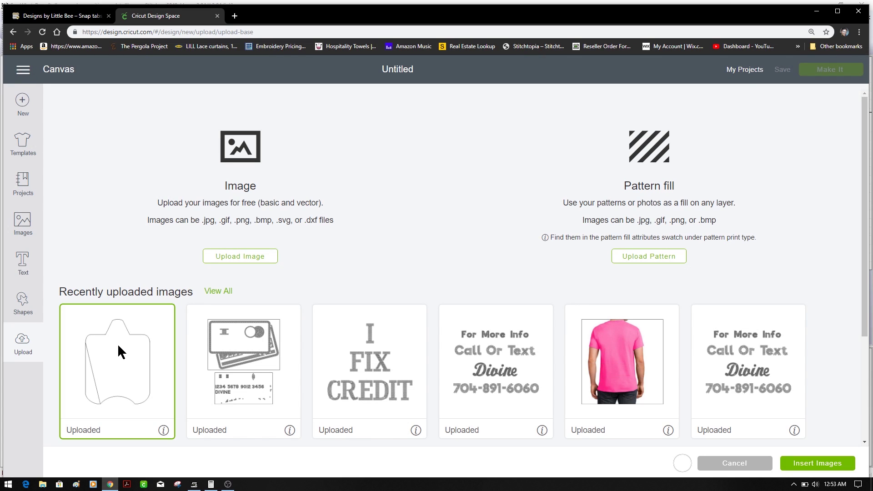
pyautogui.click(816, 469)
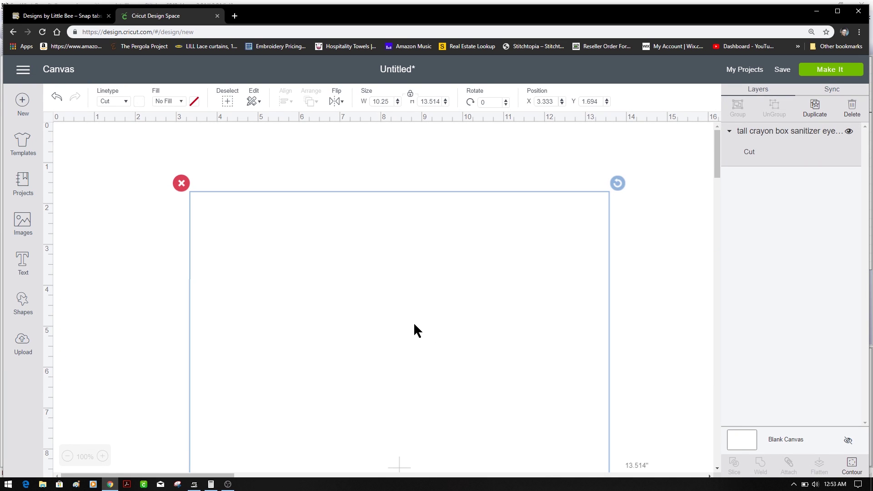
# - Look up the outline's width in SewWhat-Pro and set the inserted cutout's width to 2.91 inches in Cricut Design Space
pyautogui.click(335, 298)
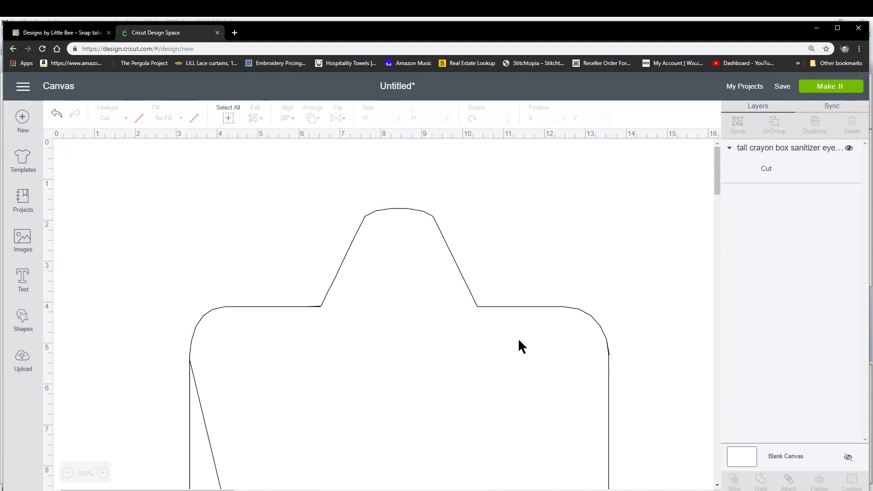
pyautogui.click(322, 298)
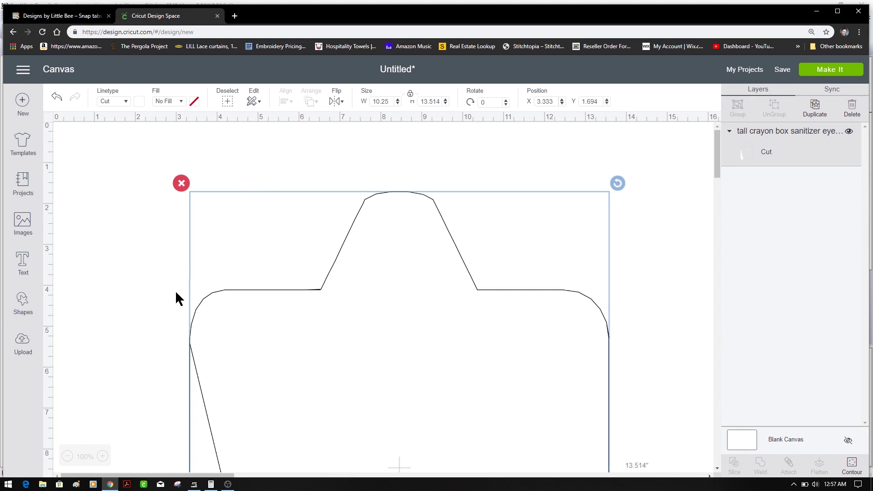
pyautogui.click(194, 484)
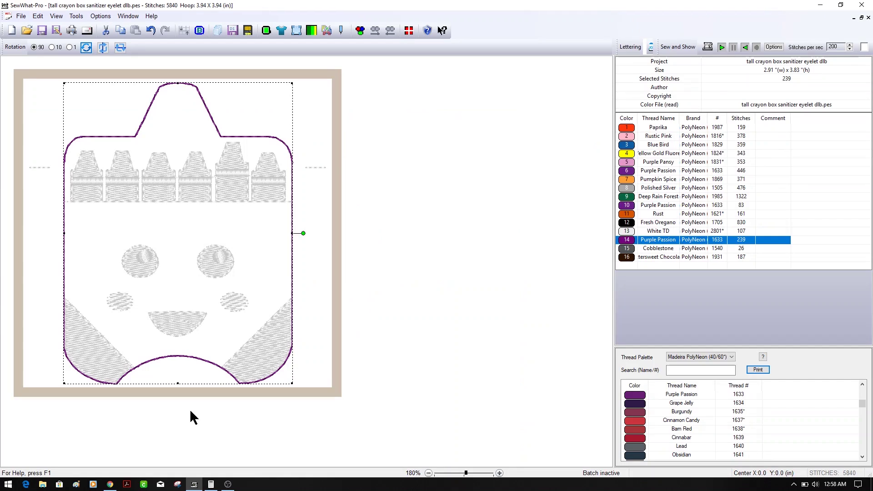
pyautogui.click(110, 484)
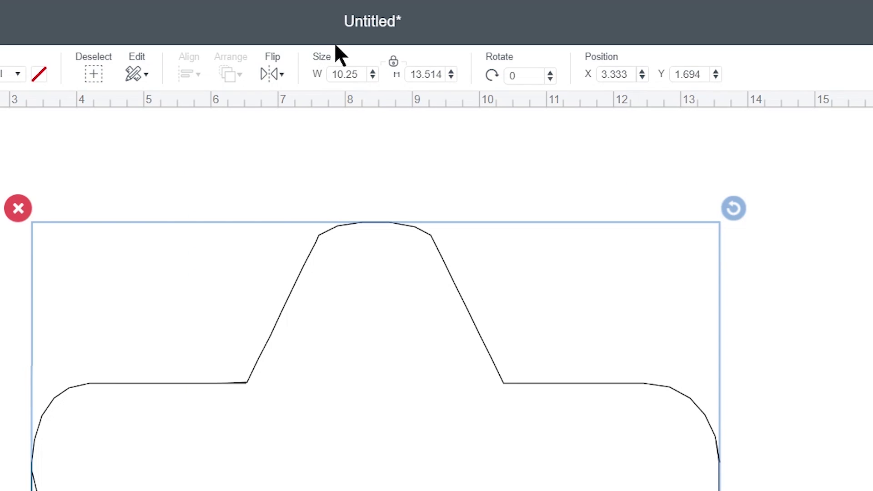
pyautogui.moveTo(388, 100); pyautogui.dragTo(378, 99)
pyautogui.moveTo(342, 69); pyautogui.dragTo(311, 65)
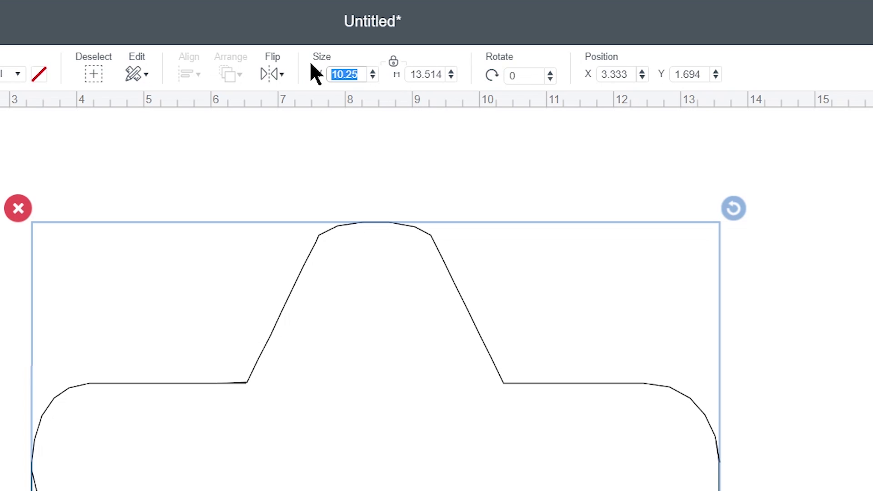
pyautogui.write('2.91')
pyautogui.press('Return')
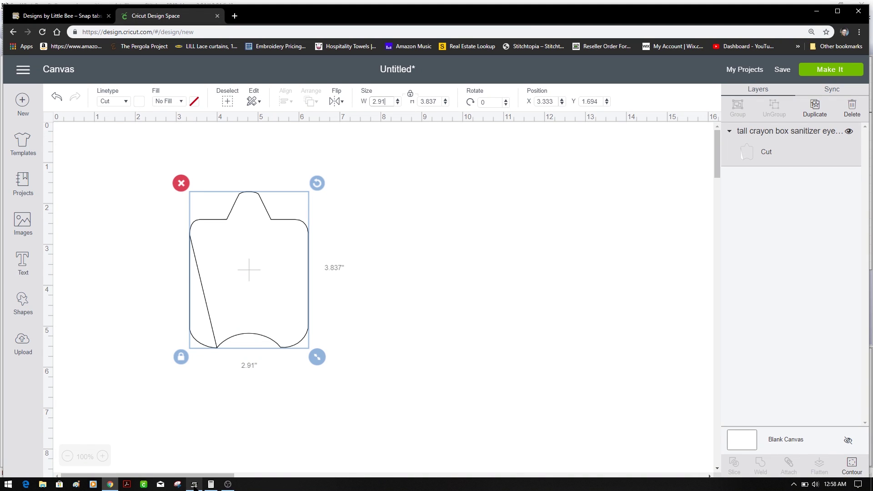
# - Compare the resized cutout's height with the outline's size listed in SewWhat-Pro
pyautogui.moveTo(194, 485)
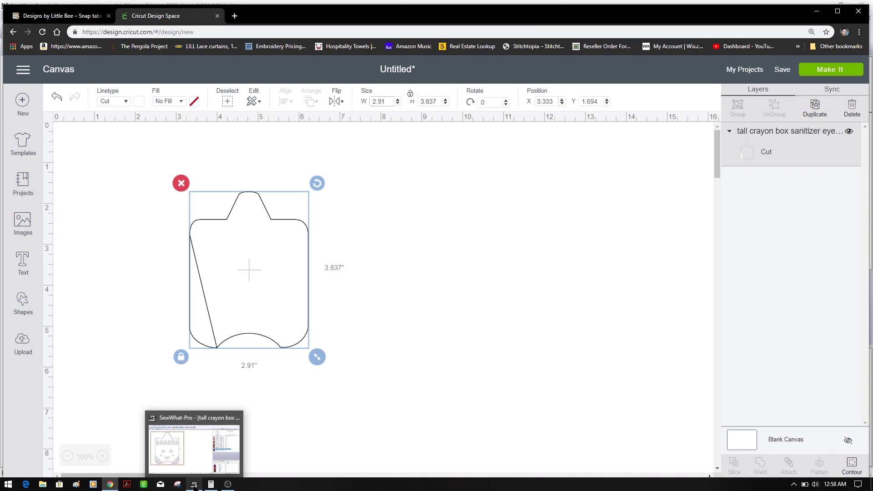
pyautogui.click(170, 446)
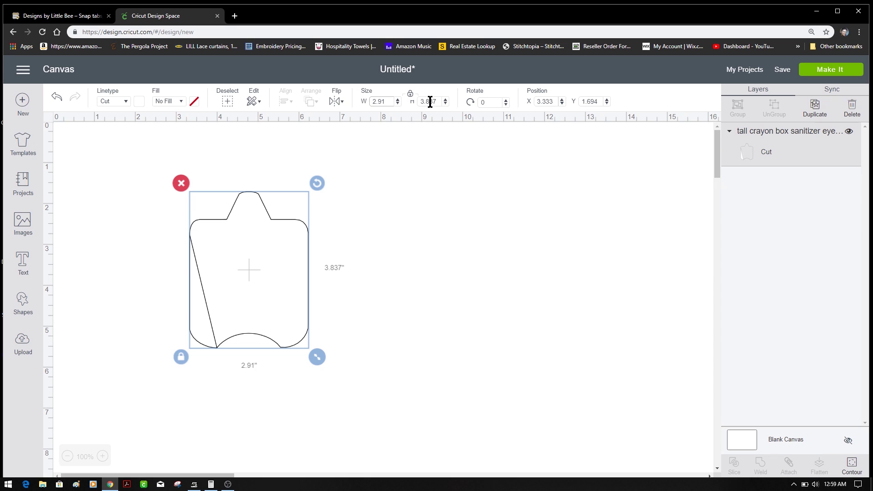
pyautogui.click(194, 484)
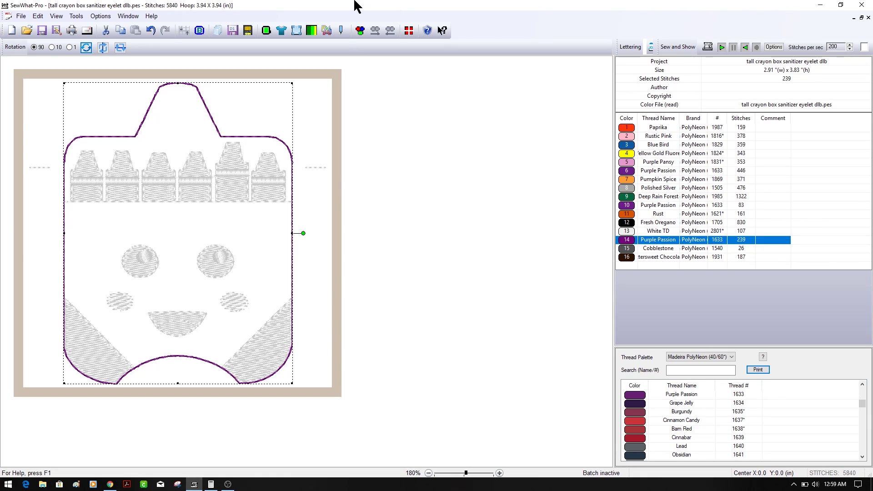
# - Try raising the inflation factor to 1.24 for the color 14 outline in the Applique Cutter
pyautogui.click(341, 30)
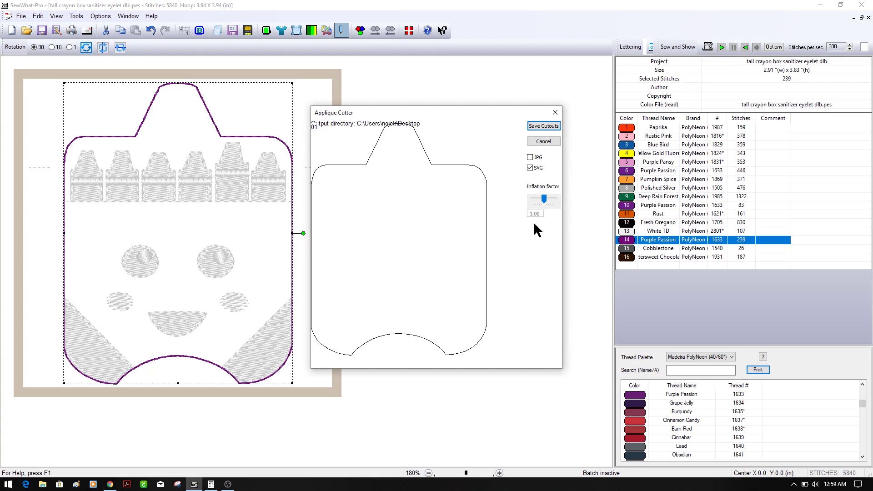
pyautogui.click(544, 201)
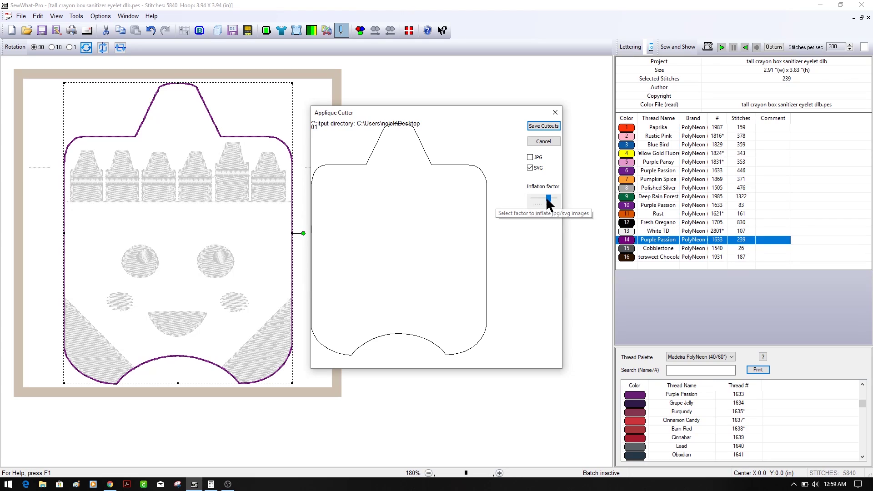
pyautogui.moveTo(547, 196); pyautogui.dragTo(548, 198)
pyautogui.scroll(-4, 549, 200)
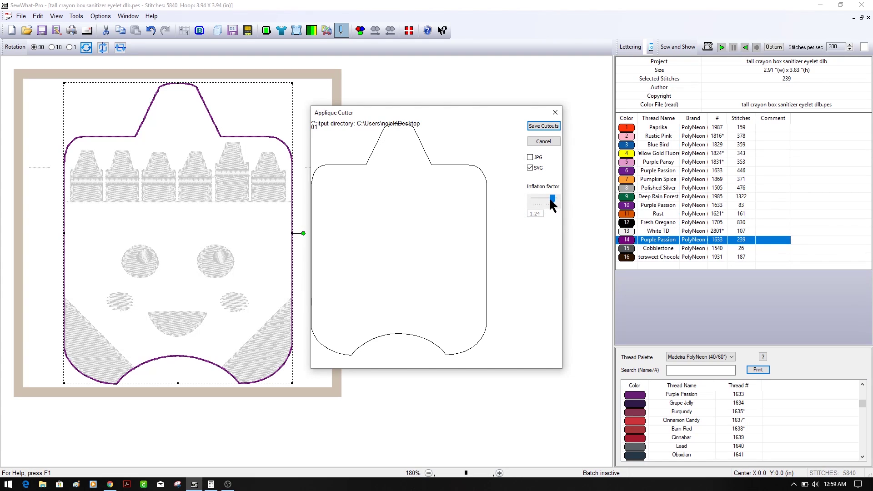
pyautogui.scroll(2, 550, 201)
pyautogui.click(553, 126)
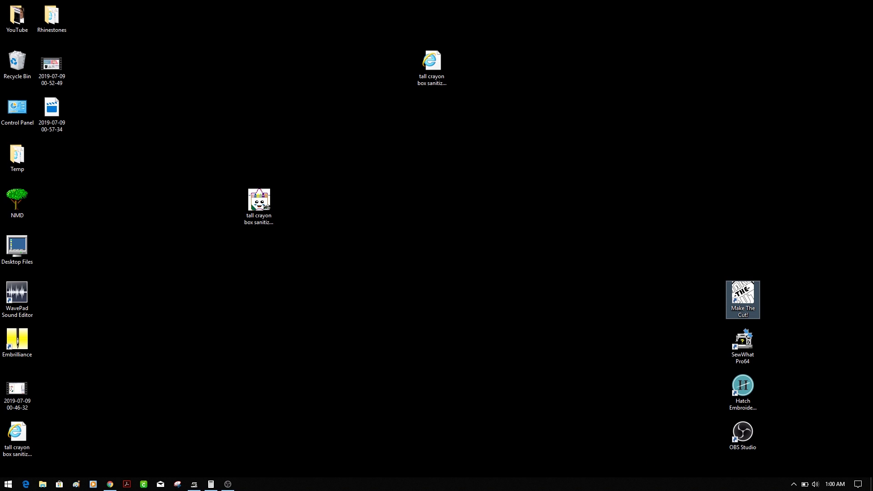
# - Open Make The Cut! and import the SVG file "tall crayon box sanitizer eyelet dlb_01" onto the mat
pyautogui.doubleClick(743, 298)
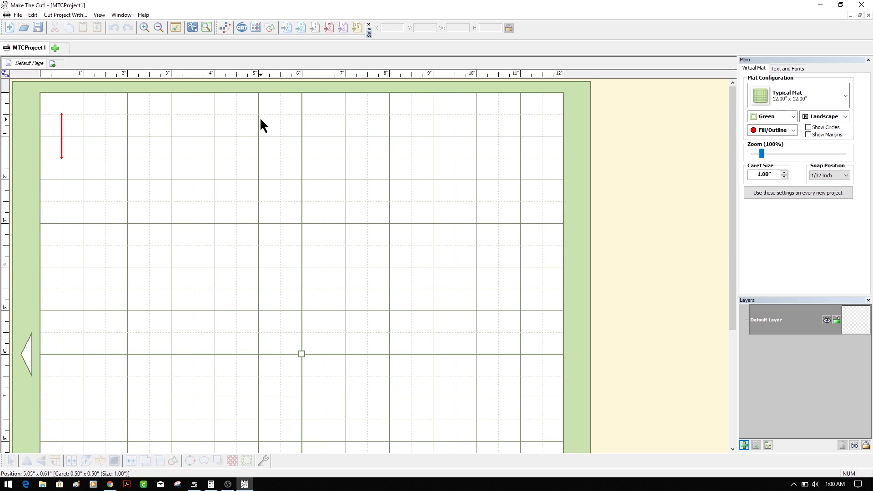
pyautogui.click(286, 29)
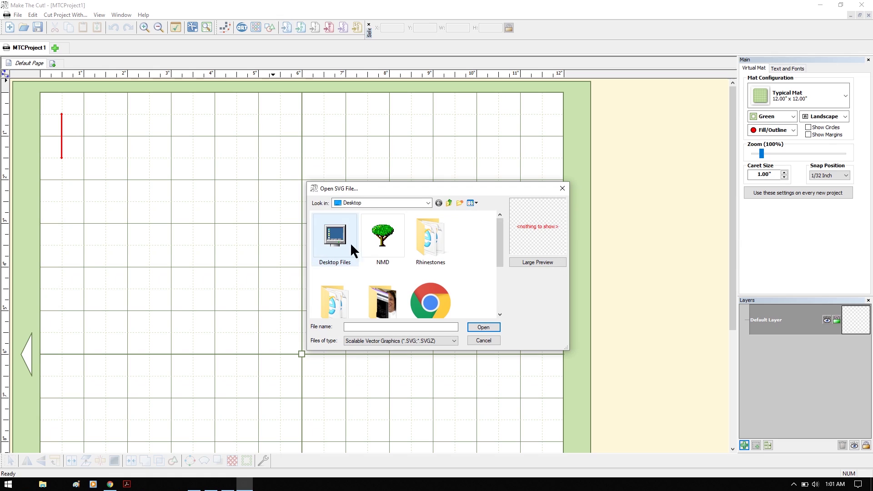
pyautogui.moveTo(502, 248); pyautogui.dragTo(501, 267)
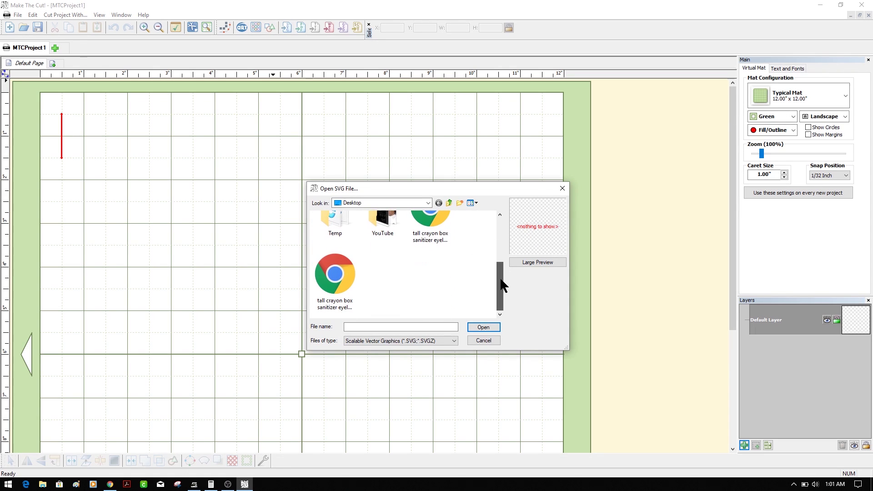
pyautogui.click(433, 222)
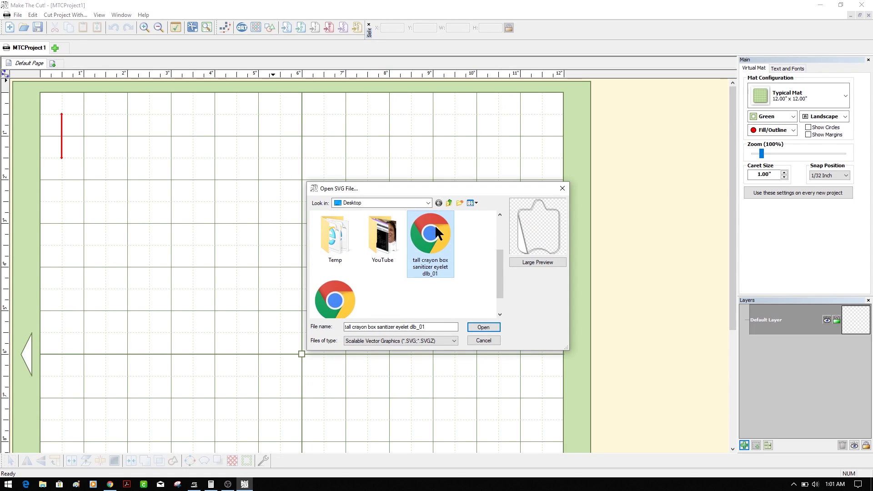
pyautogui.click(482, 327)
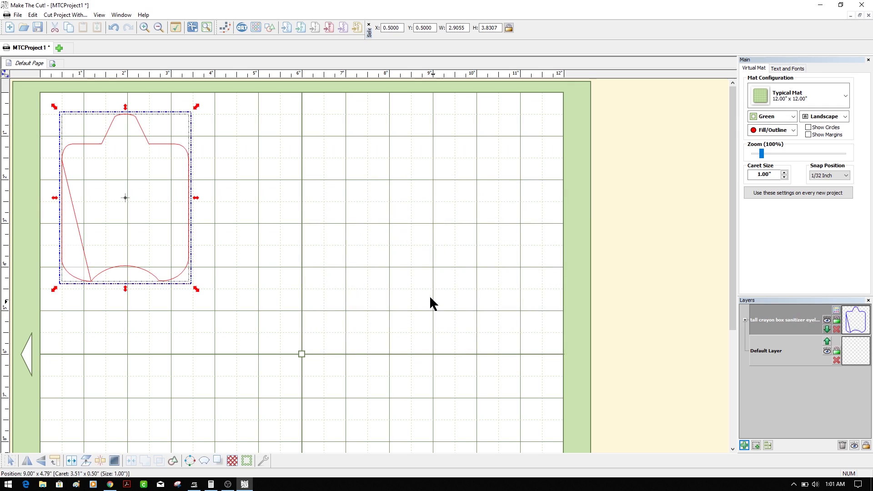
pyautogui.click(372, 266)
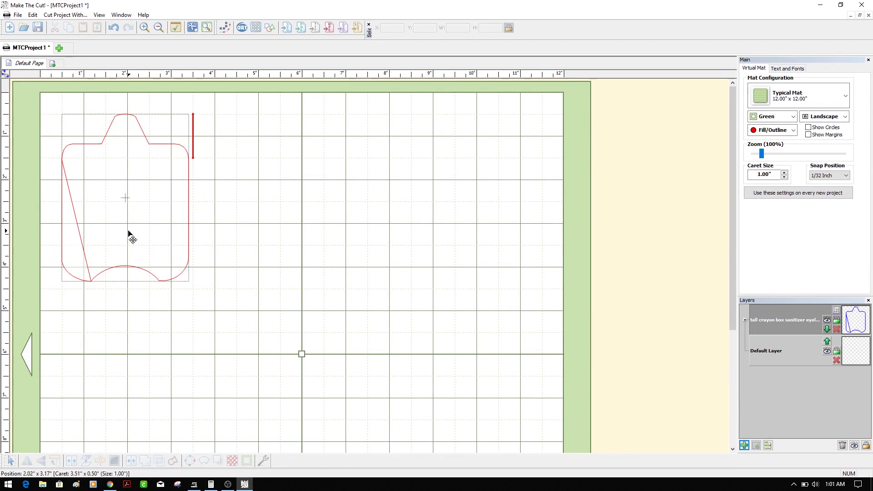
# - Import the SVG "tall crayon box sanitizer eyelet dlb_02" and place it beside the first outline at about X 4.34, Y 0.25 inches
pyautogui.click(286, 28)
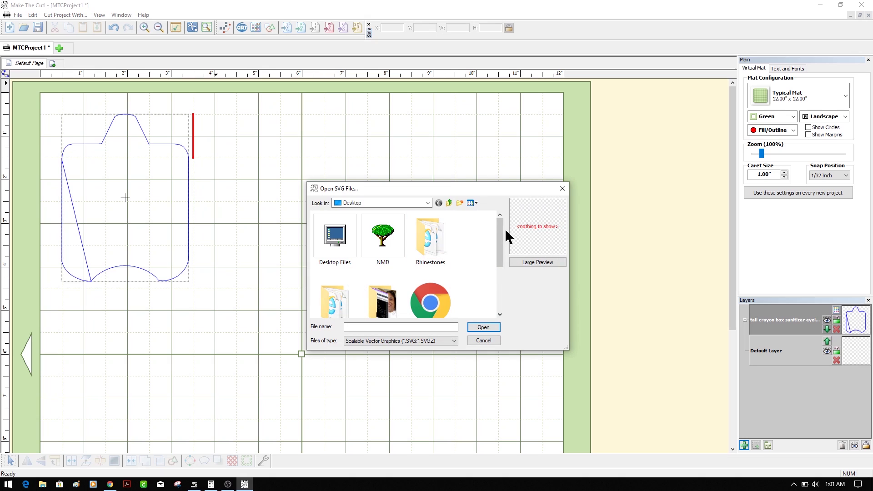
pyautogui.scroll(-1, 501, 256)
pyautogui.scroll(-1, 502, 255)
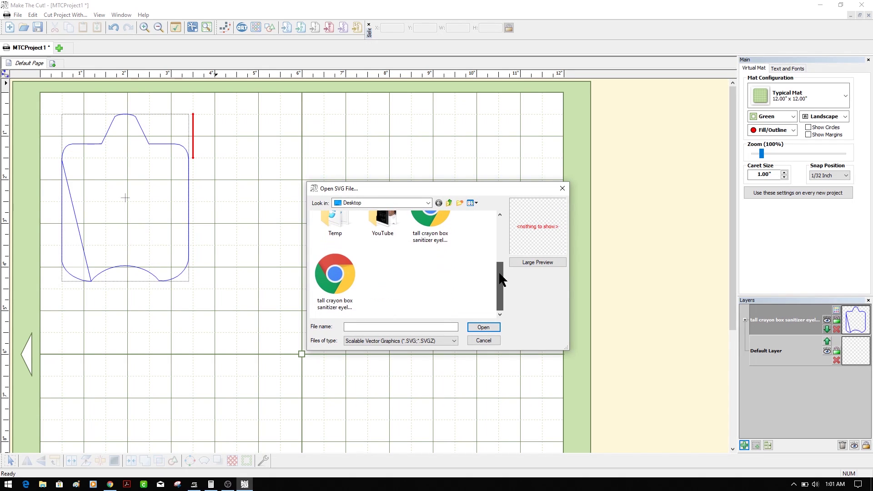
pyautogui.click(335, 275)
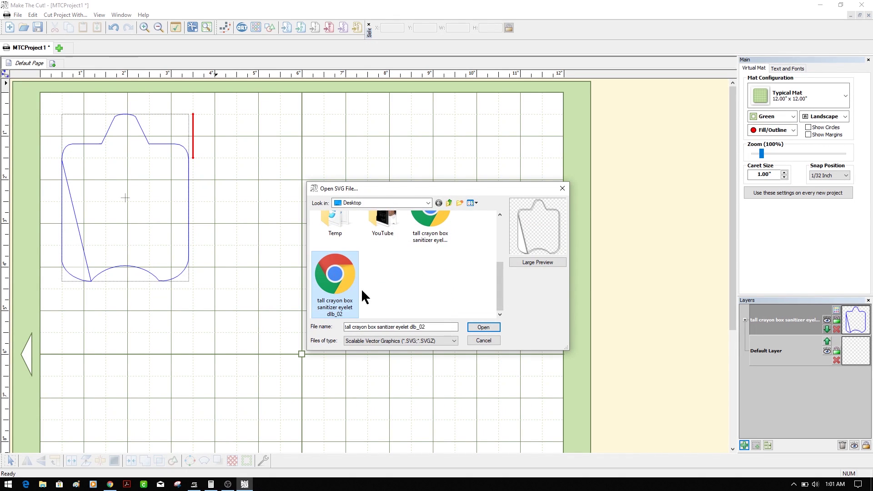
pyautogui.click(491, 327)
pyautogui.moveTo(250, 228); pyautogui.dragTo(289, 219)
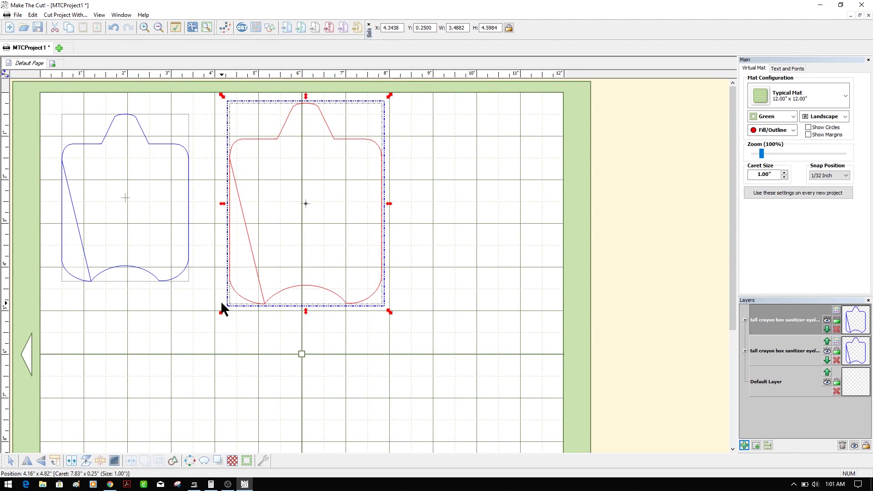
pyautogui.click(222, 303)
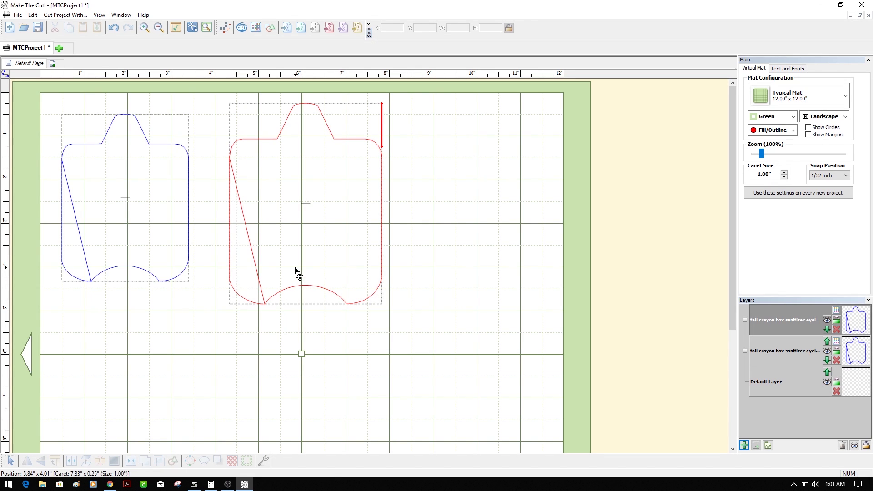
# - Select the smaller imported outline and compare its width and height with the size listed in SewWhat-Pro
pyautogui.click(148, 245)
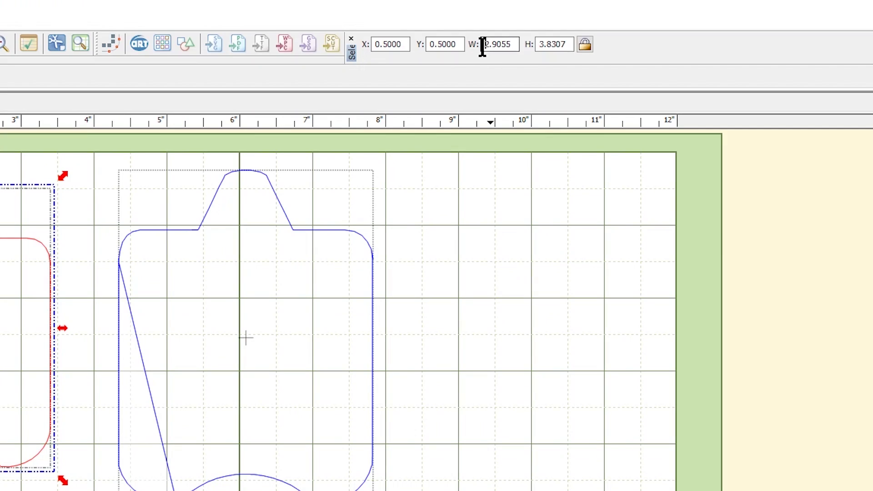
pyautogui.moveTo(447, 28); pyautogui.dragTo(466, 27)
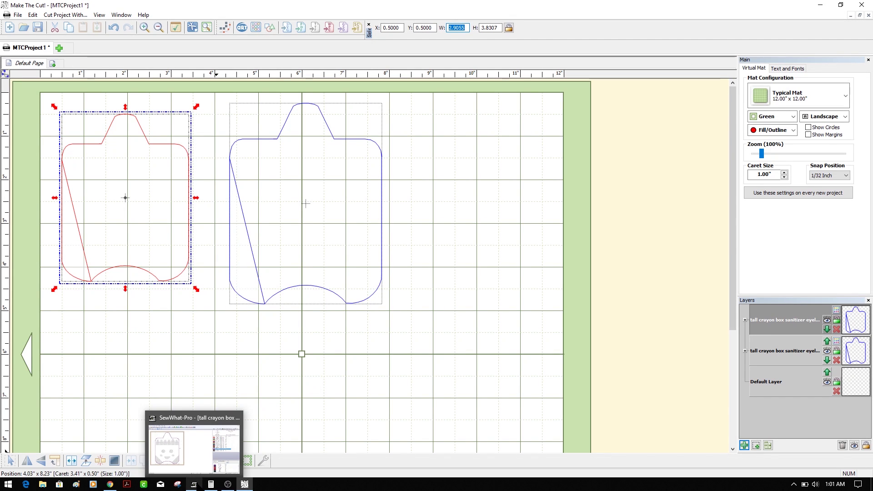
pyautogui.click(194, 484)
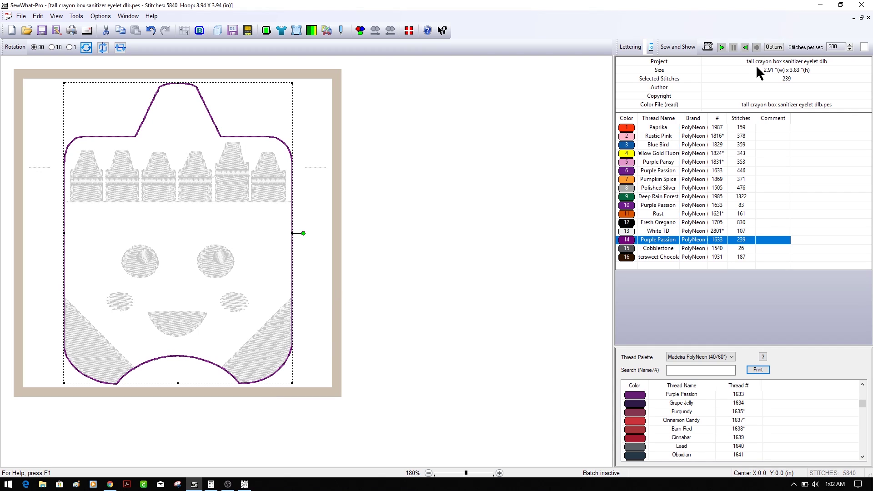
pyautogui.click(821, 5)
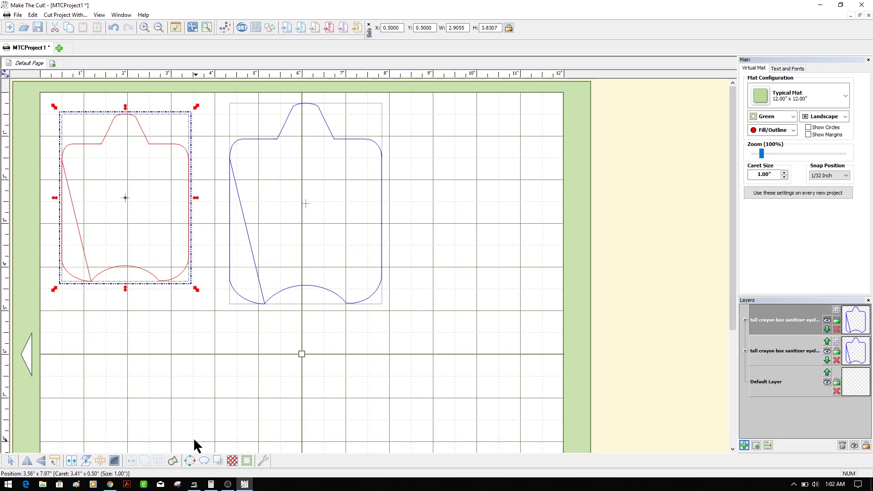
pyautogui.moveTo(195, 483)
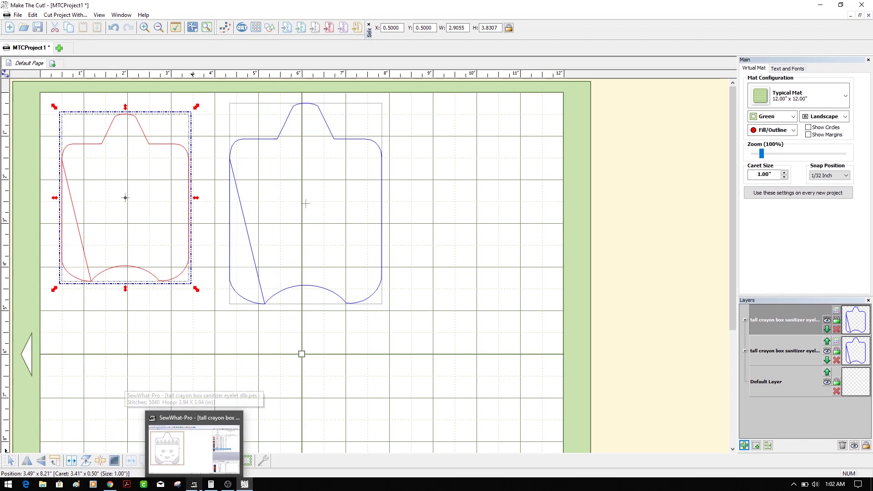
pyautogui.click(191, 437)
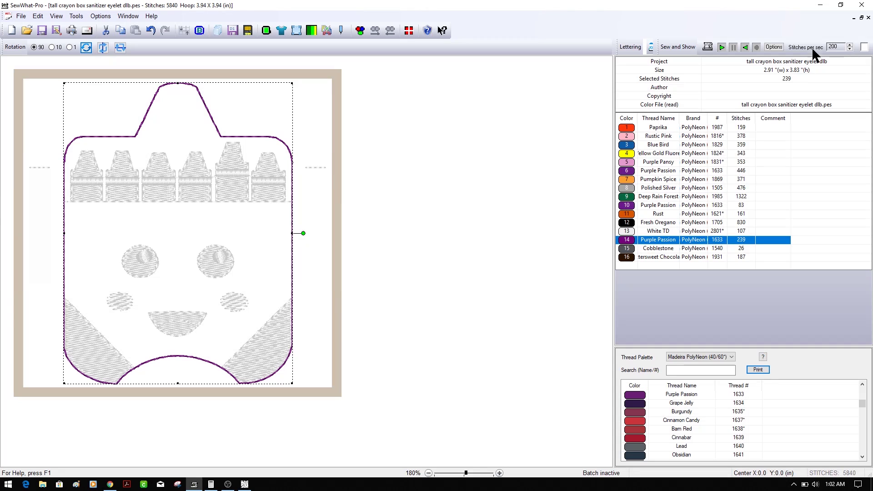
pyautogui.click(821, 5)
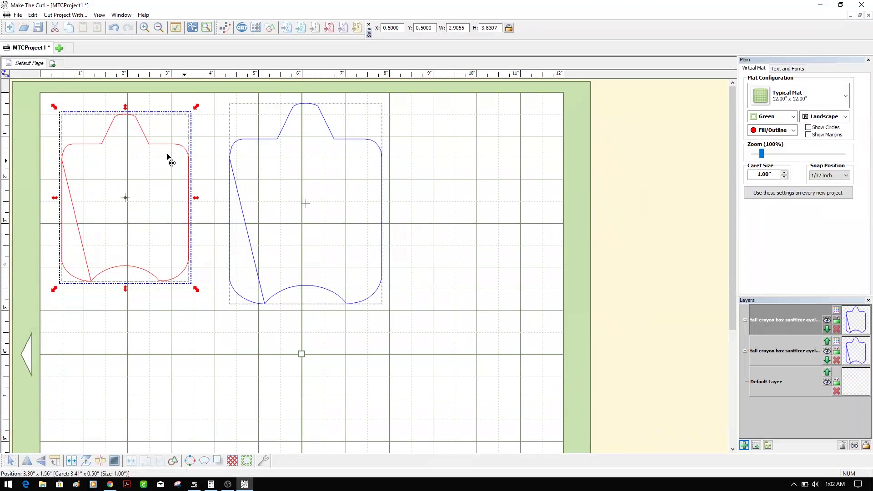
pyautogui.click(486, 29)
# - Switch to SewWhat-Pro, try a larger inflation factor in the Applique Cutter, and return to Make The Cut! without saving a cutout
pyautogui.click(194, 484)
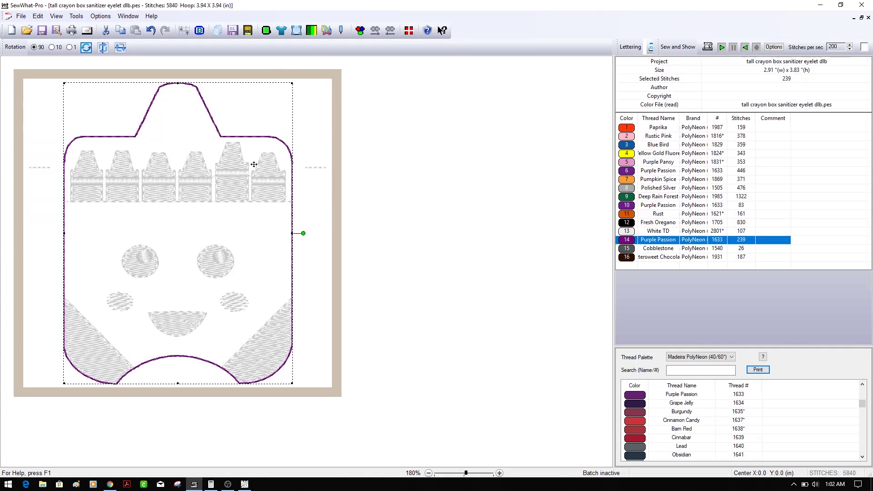
pyautogui.click(341, 30)
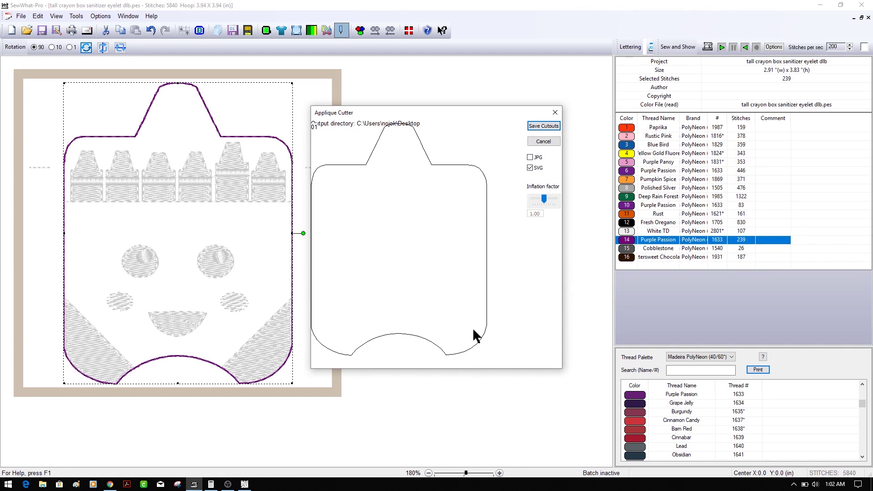
pyautogui.moveTo(543, 200); pyautogui.dragTo(546, 199)
pyautogui.moveTo(551, 199); pyautogui.dragTo(553, 200)
pyautogui.click(555, 112)
pyautogui.click(819, 6)
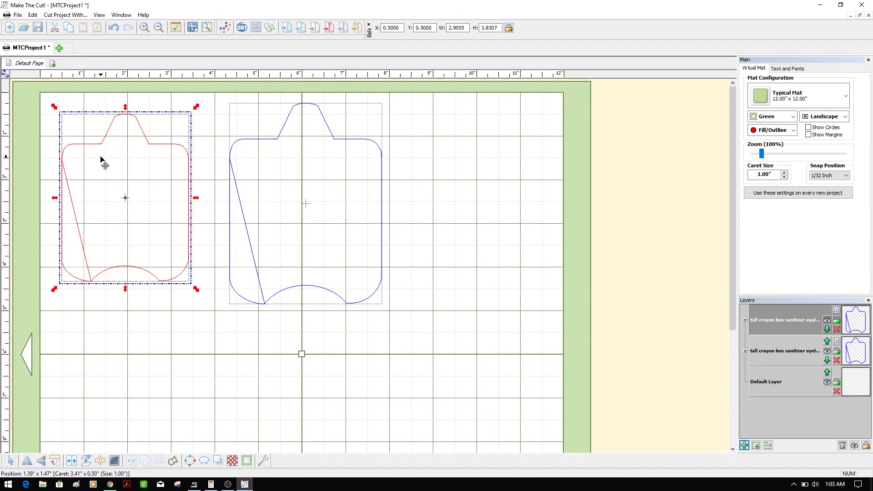
# - Multiply the smaller outline's width of 2.9055 by 1.20 in Calculator and compare the result with the larger outline's width
pyautogui.click(456, 29)
pyautogui.press('XF86Calculator')
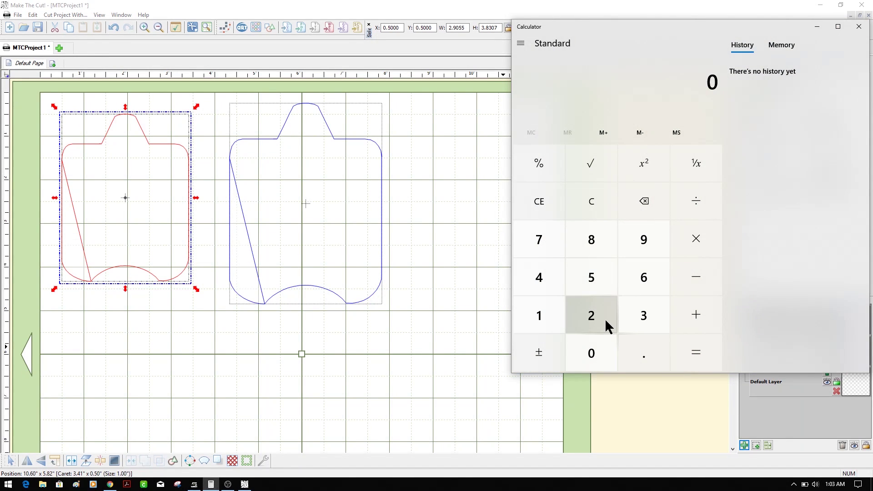
pyautogui.click(604, 318)
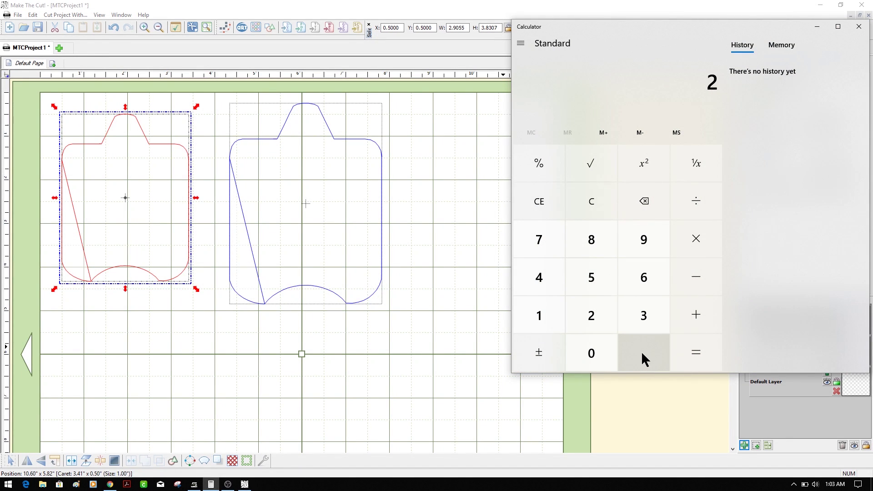
pyautogui.click(641, 351)
pyautogui.click(654, 241)
pyautogui.click(599, 354)
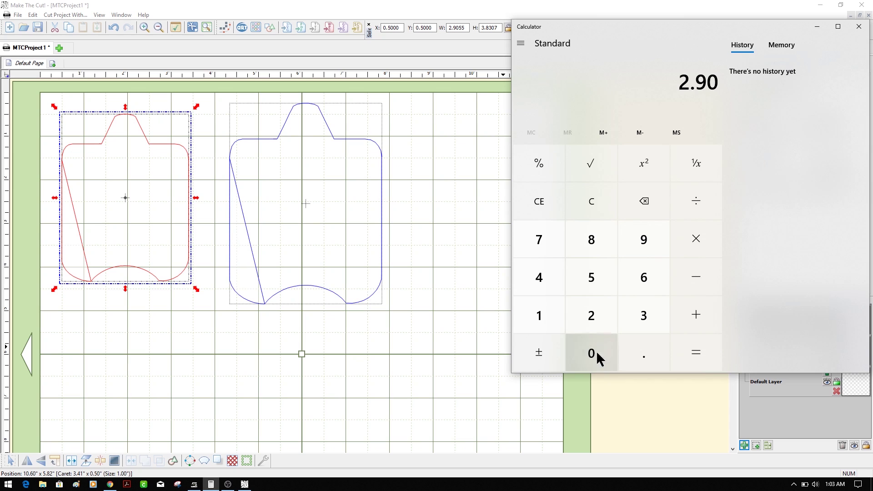
pyautogui.click(593, 286)
pyautogui.click(593, 286)
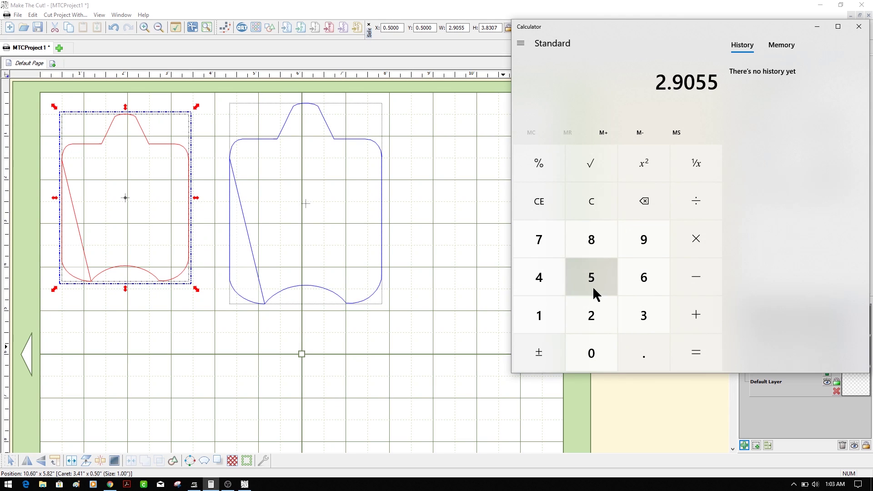
pyautogui.click(690, 242)
pyautogui.click(550, 317)
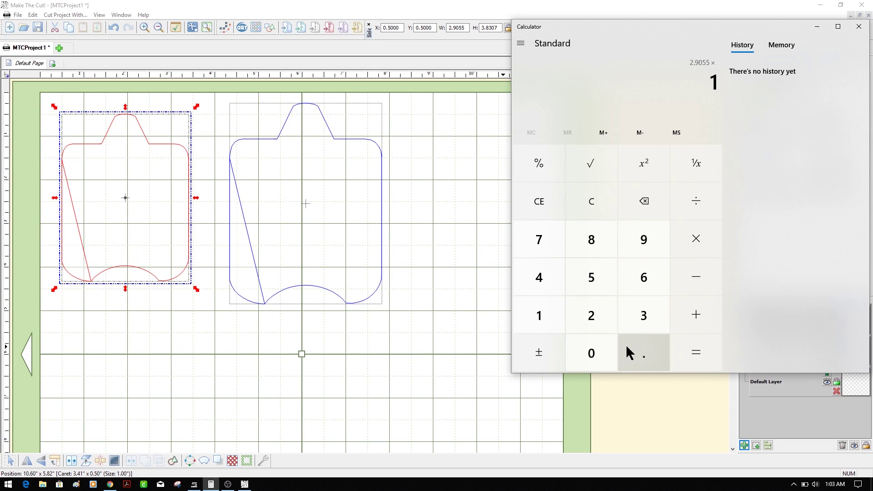
pyautogui.click(626, 345)
pyautogui.click(598, 321)
pyautogui.click(588, 346)
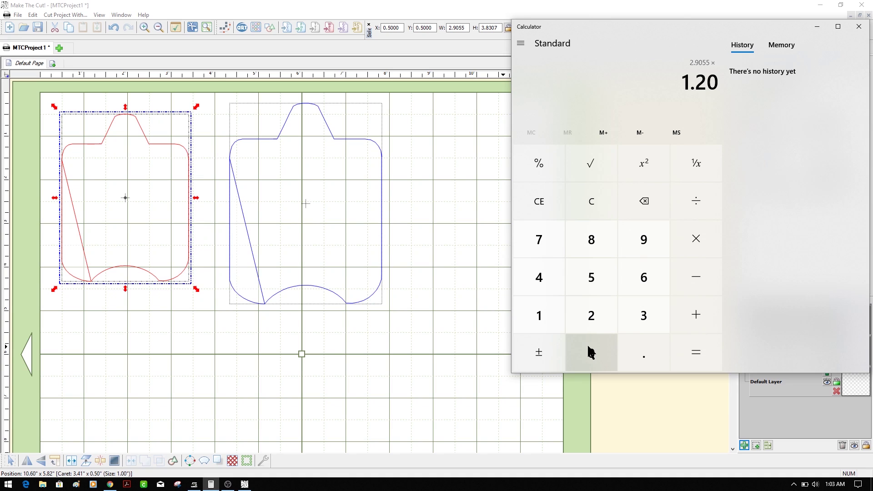
pyautogui.click(712, 355)
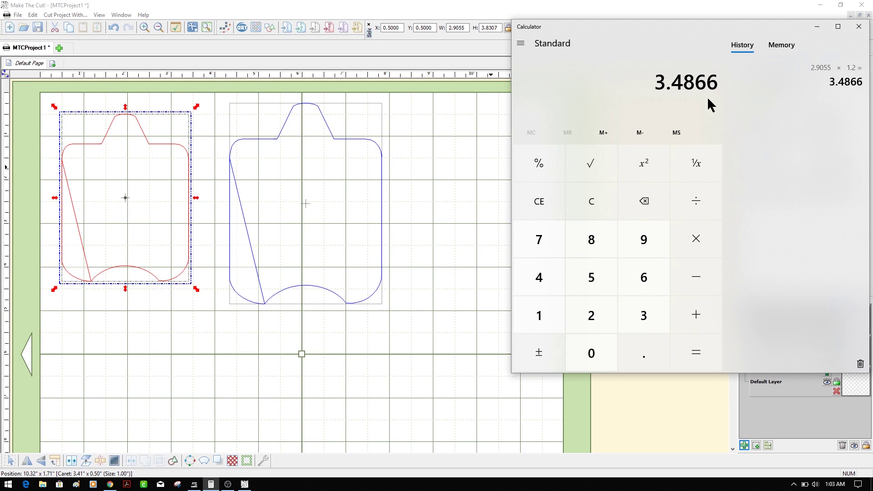
pyautogui.click(343, 181)
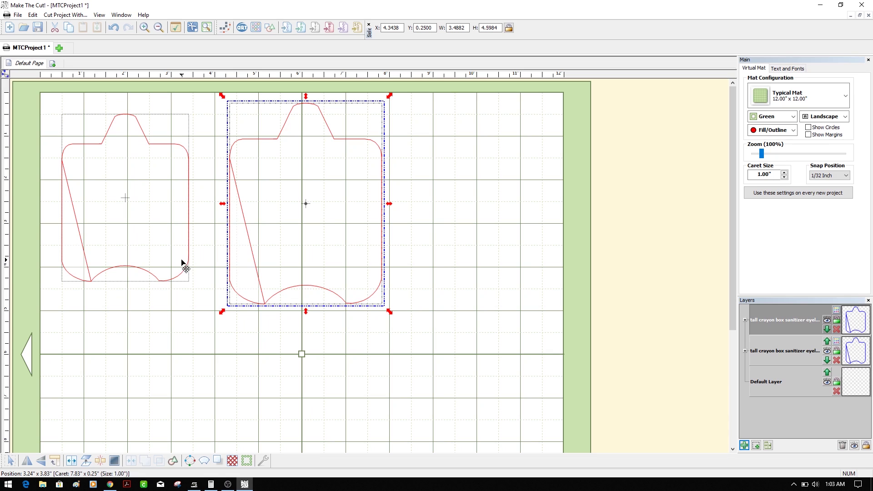
# - Multiply the smaller outline's height of 3.8307 by 1.20 in Calculator and compare the result with the larger outline's height
pyautogui.click(186, 269)
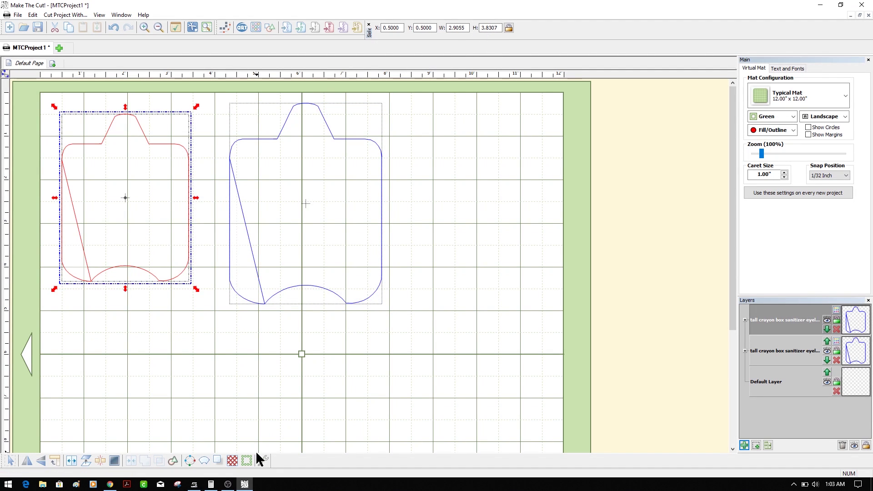
pyautogui.click(212, 484)
pyautogui.click(589, 203)
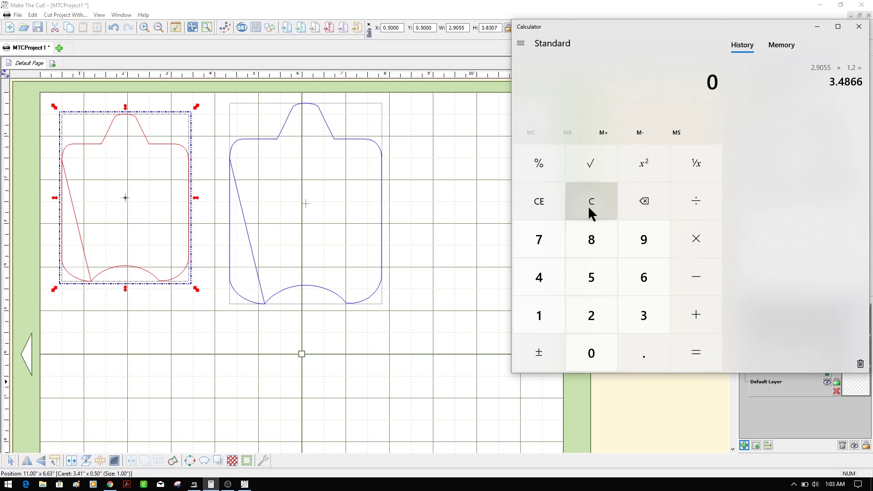
pyautogui.click(642, 318)
pyautogui.click(641, 351)
pyautogui.click(585, 229)
pyautogui.click(639, 314)
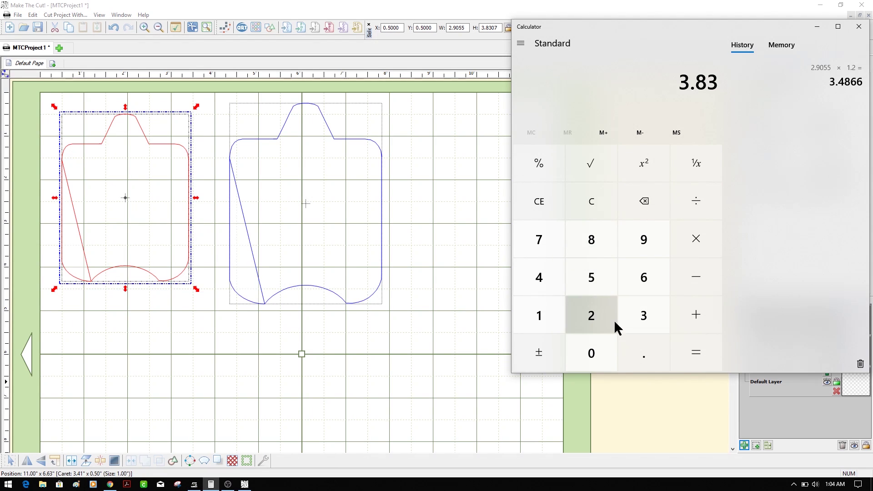
pyautogui.click(592, 350)
pyautogui.click(539, 237)
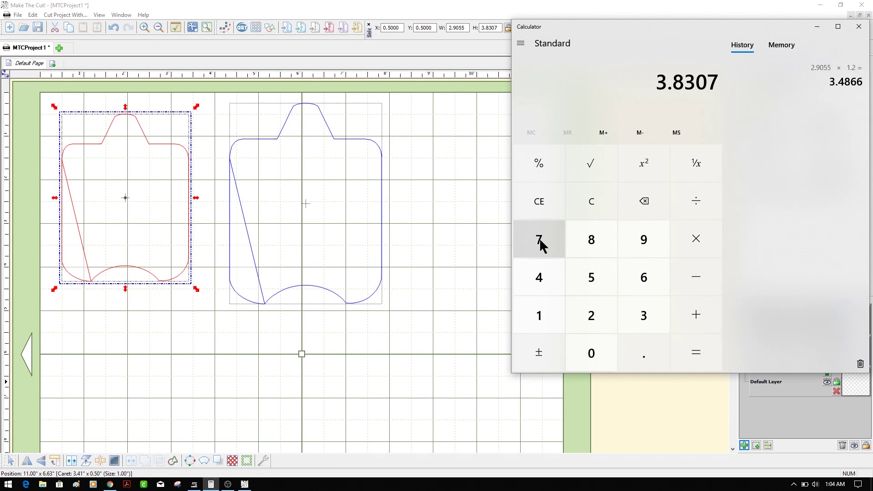
pyautogui.click(698, 254)
pyautogui.click(563, 321)
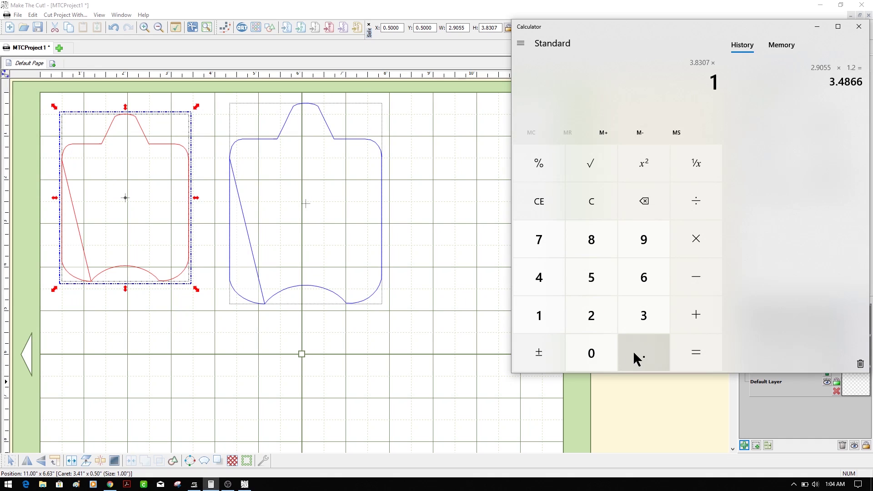
pyautogui.click(637, 351)
pyautogui.click(610, 327)
pyautogui.click(596, 354)
pyautogui.click(684, 356)
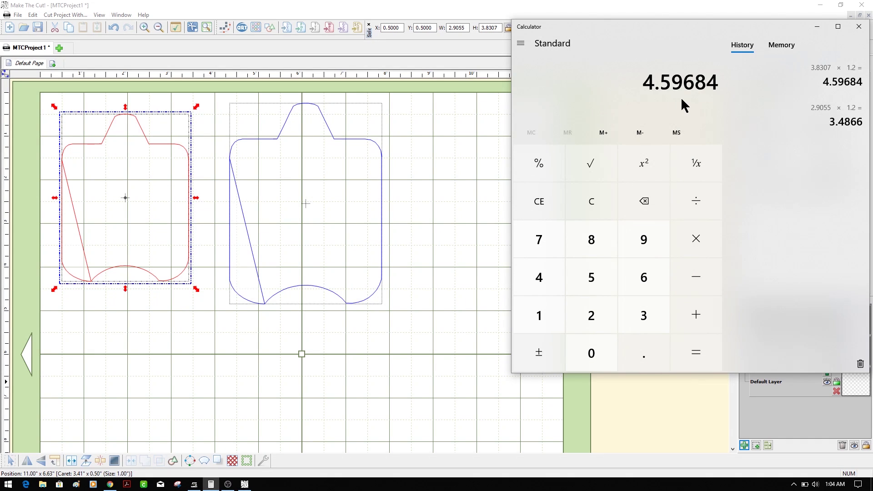
pyautogui.click(339, 195)
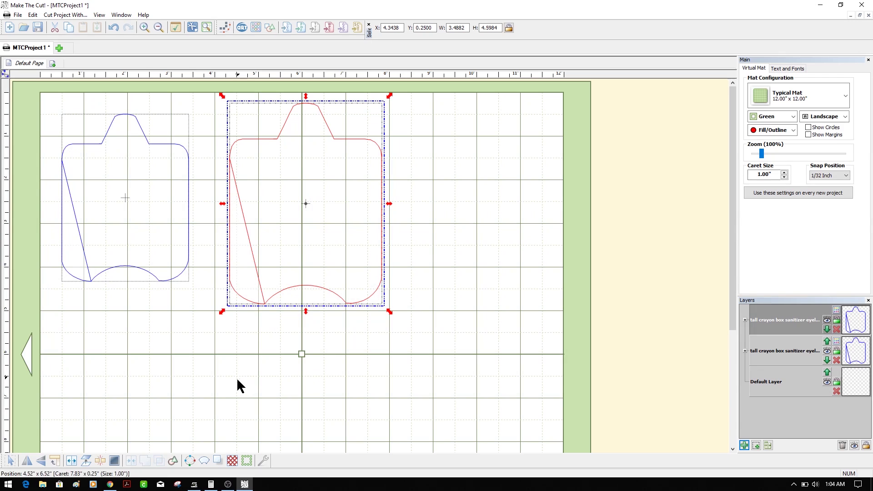
pyautogui.click(211, 484)
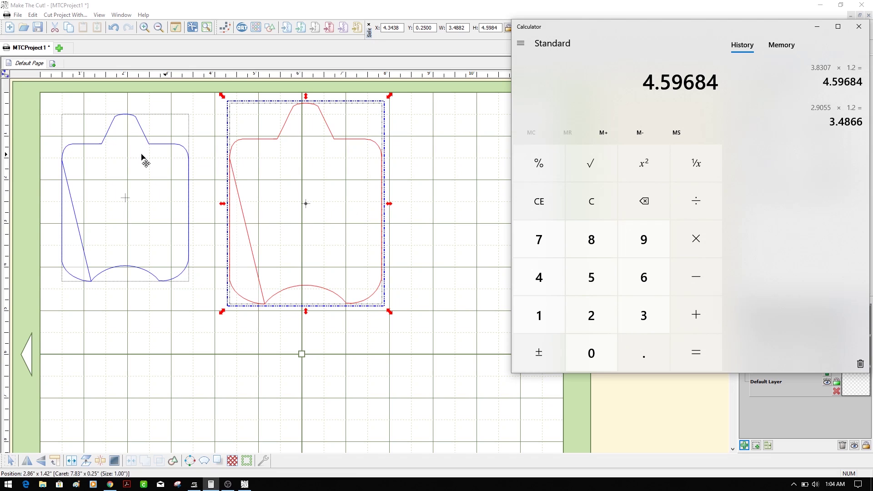
# - Center the smaller outline inside the larger one to inspect the margin, and move the larger outline away to about X 0.78, Y 0.88 inches
pyautogui.moveTo(329, 144); pyautogui.dragTo(398, 187)
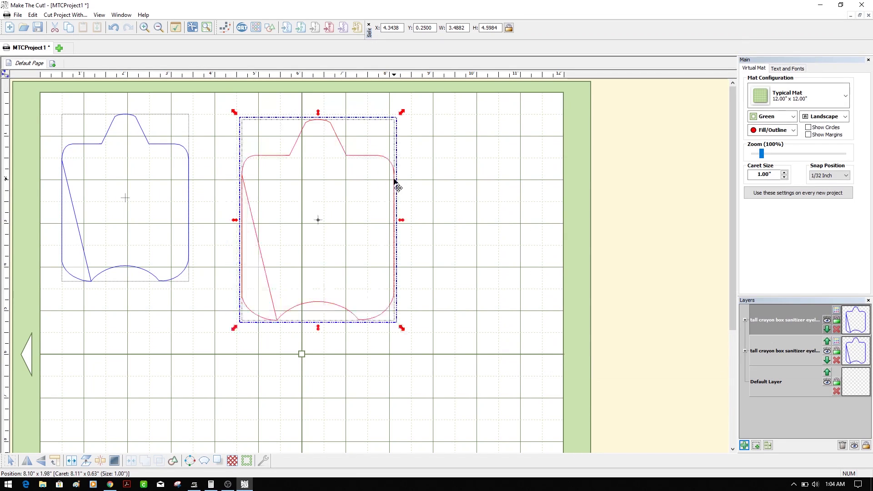
pyautogui.moveTo(148, 214); pyautogui.dragTo(341, 241)
pyautogui.hotkey('ctrl', 'a')
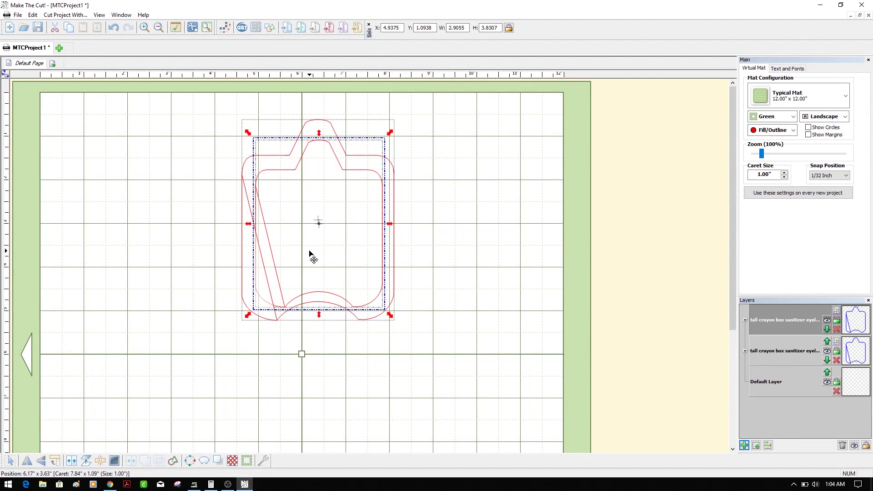
pyautogui.click(227, 246)
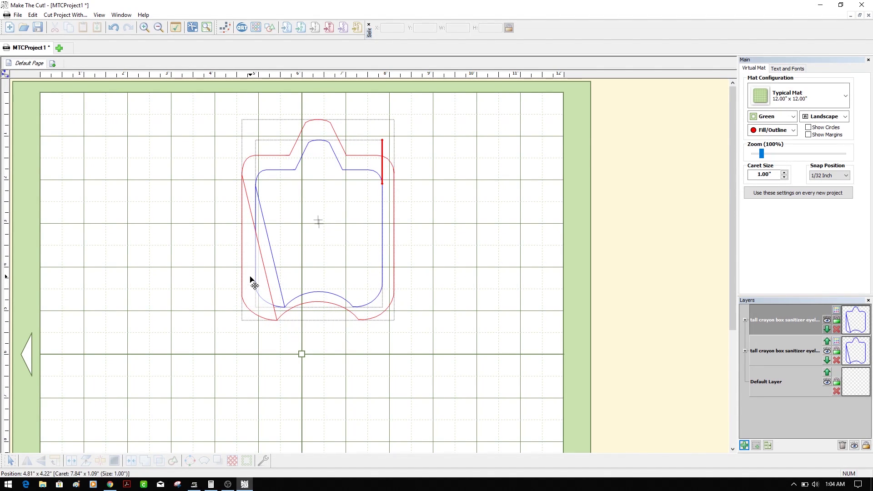
pyautogui.click(309, 248)
pyautogui.moveTo(307, 246); pyautogui.dragTo(312, 257)
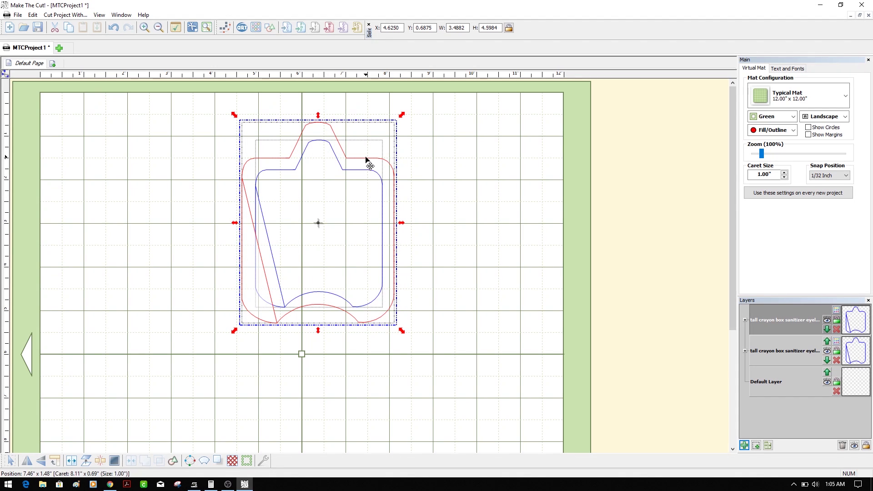
pyautogui.moveTo(366, 163); pyautogui.dragTo(199, 171)
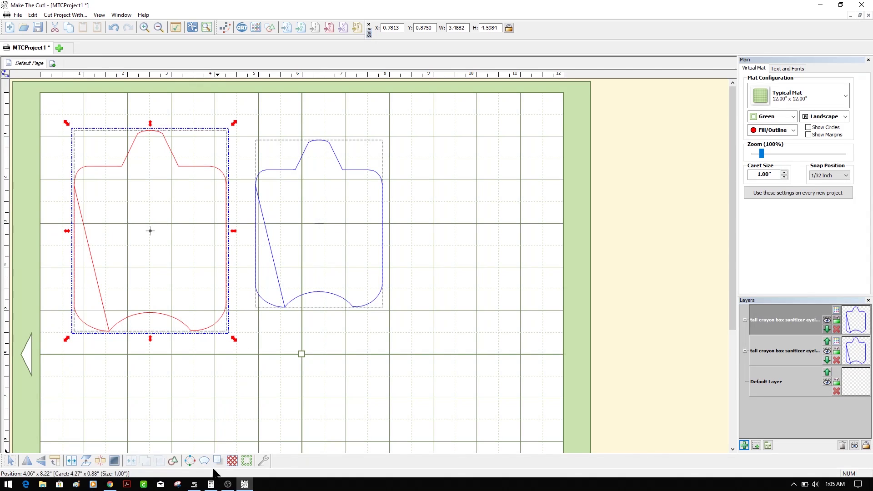
# - Switch to File Explorer and rename the Desktop SVG "tall crayon box sanitizer eyelet dlb_01" as "tall crayon box sanitizer eyelet dlb_1"
pyautogui.click(194, 484)
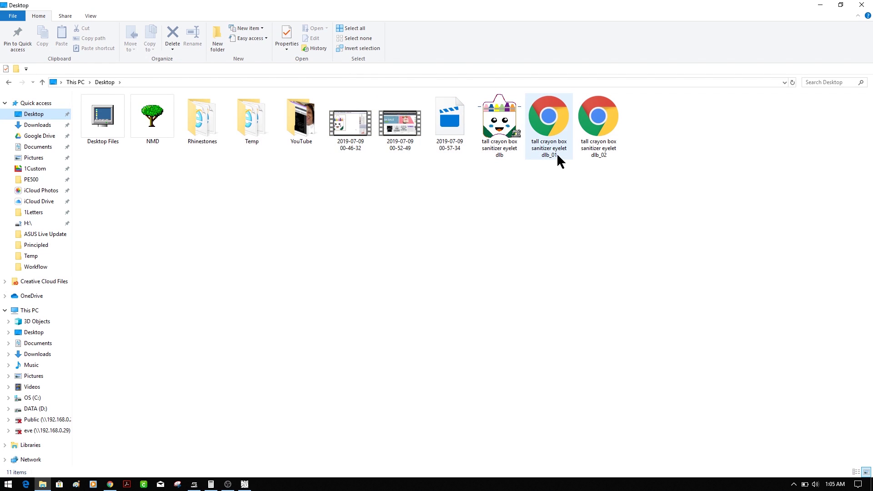
pyautogui.click(560, 157)
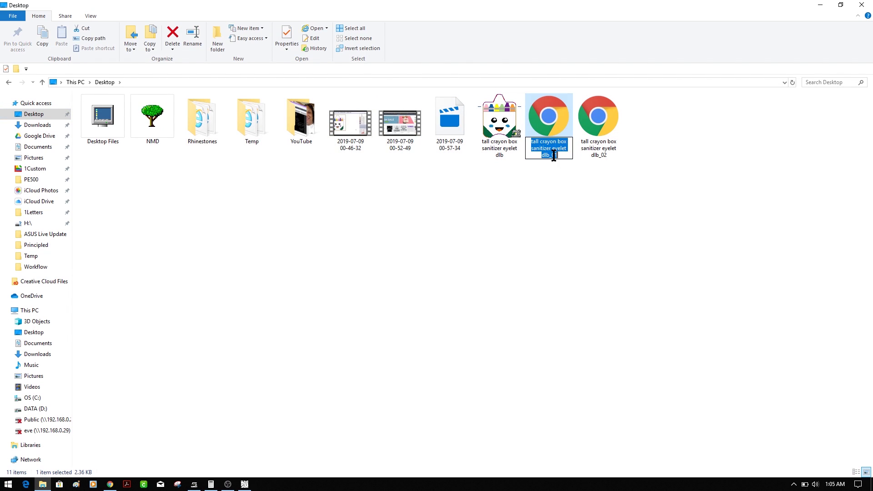
pyautogui.click(555, 155)
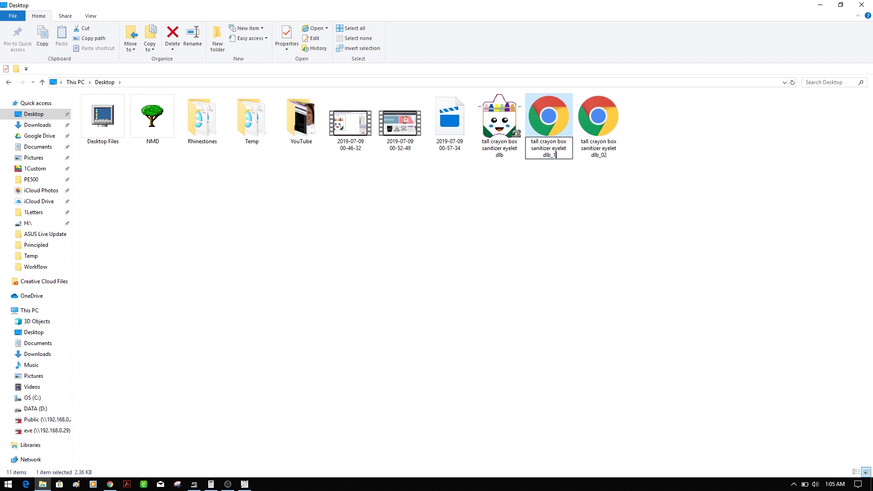
pyautogui.press('Return')
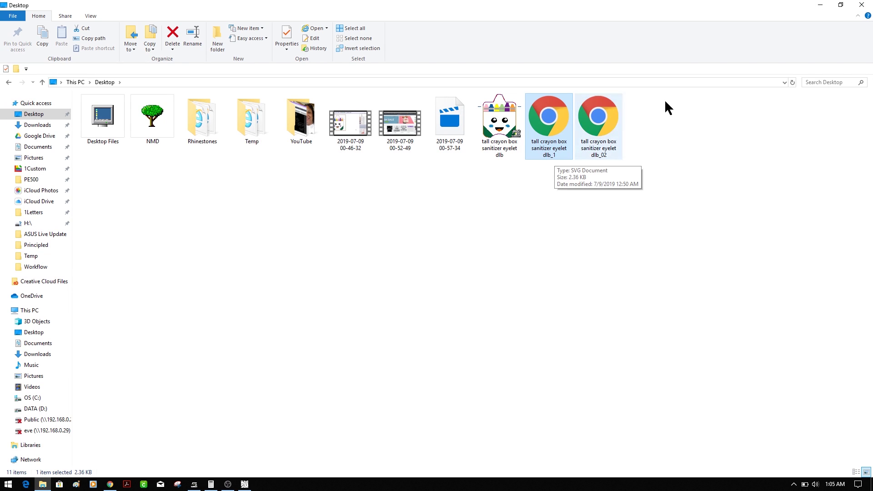
pyautogui.click(822, 6)
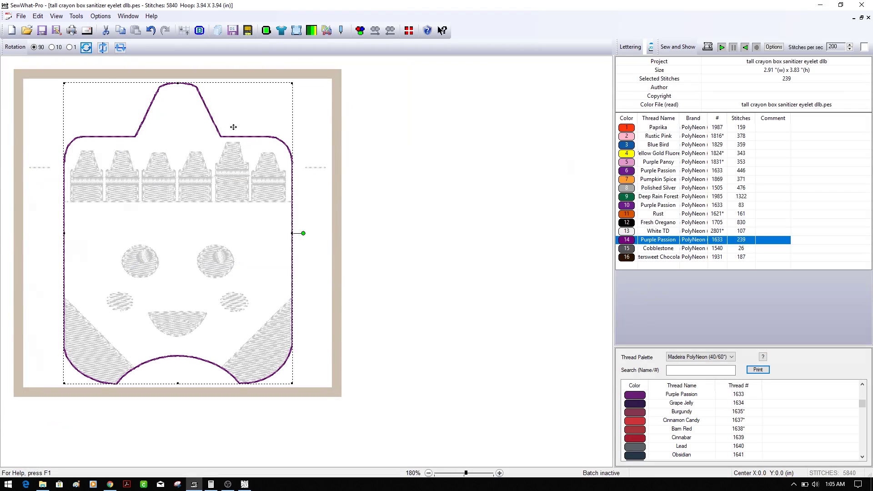
# - In SewWhat-Pro, save an SVG cutout of the crayon box outline from the Applique Cutter with an inflation factor of 1.10
pyautogui.click(341, 30)
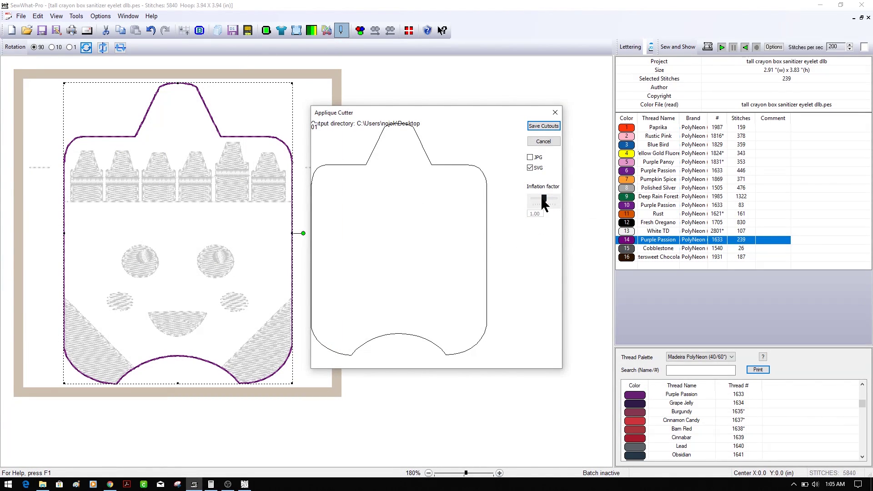
pyautogui.moveTo(542, 200); pyautogui.dragTo(545, 201)
pyautogui.moveTo(549, 206); pyautogui.dragTo(550, 205)
pyautogui.click(534, 126)
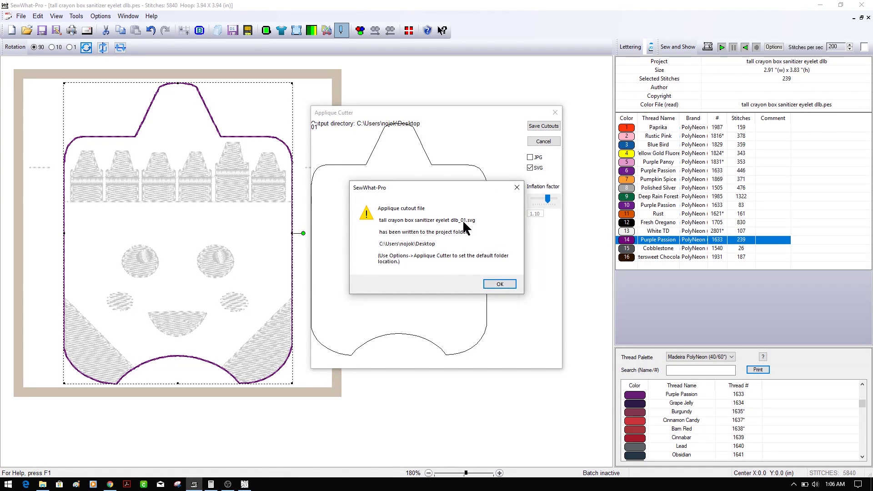
pyautogui.click(499, 283)
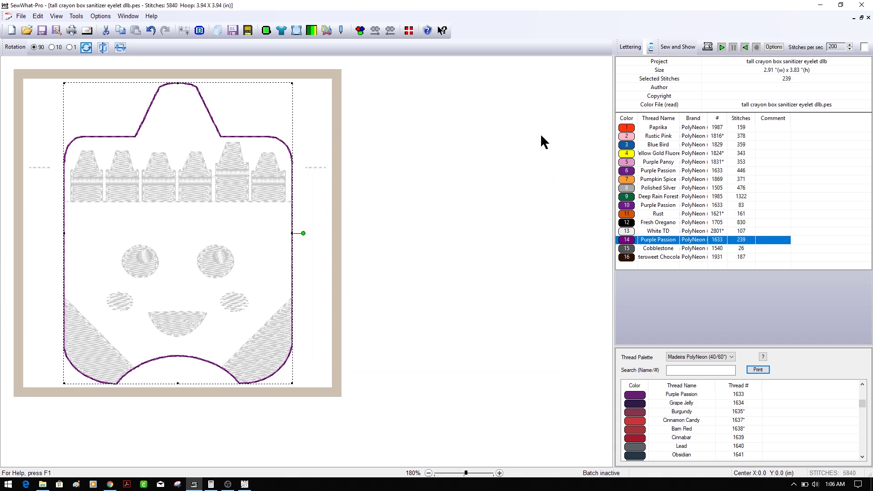
# - Switch to Make The Cut!, import the SVG "tall crayon box sanitizer eyelet dlb_01", and center it around the smallest outline at about X 4.78, Y 0.91 inches
pyautogui.click(821, 7)
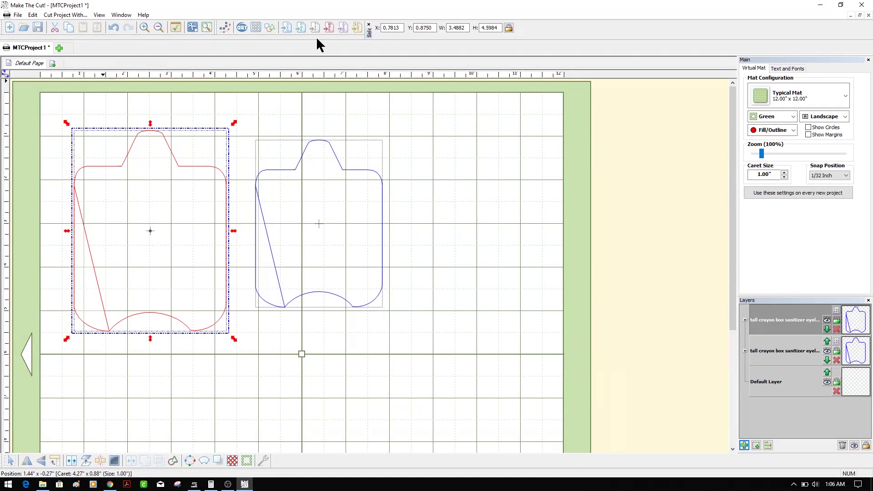
pyautogui.click(287, 28)
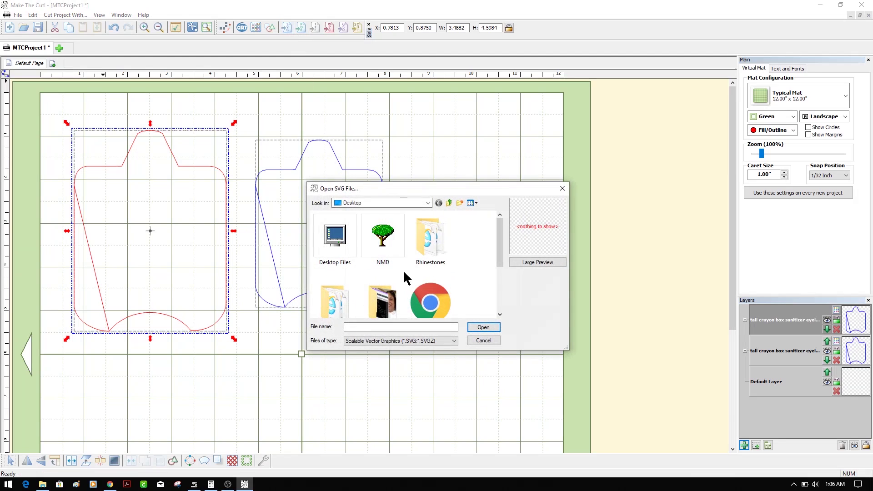
pyautogui.moveTo(500, 249); pyautogui.dragTo(498, 293)
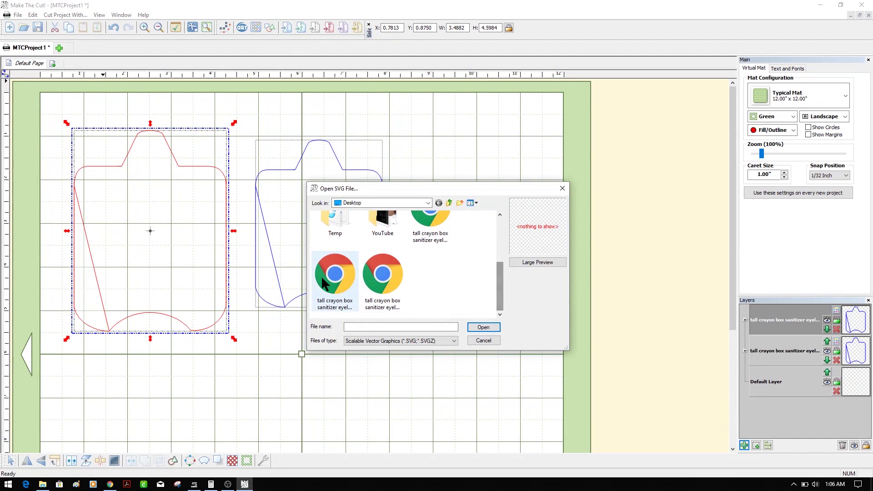
pyautogui.click(433, 228)
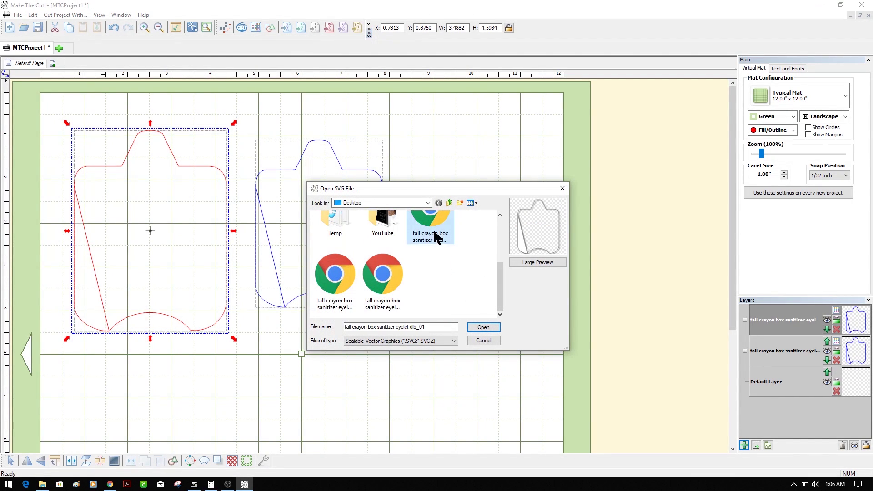
pyautogui.click(476, 327)
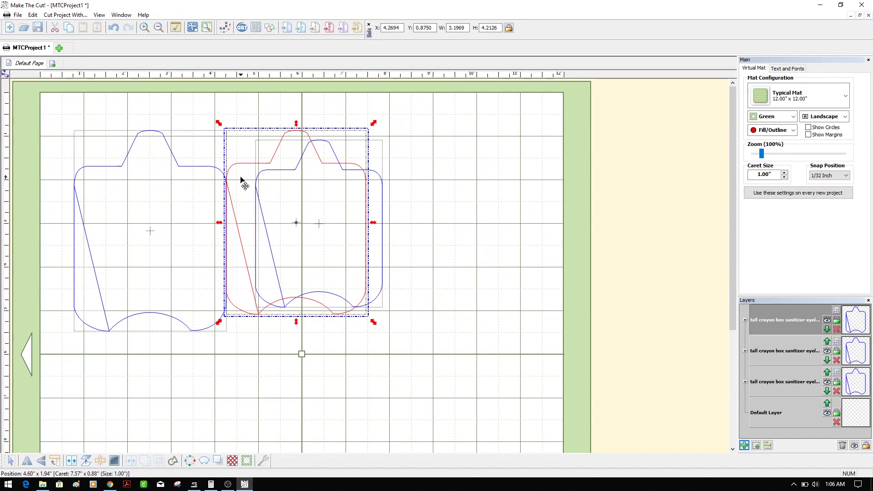
pyautogui.moveTo(242, 179); pyautogui.dragTo(263, 181)
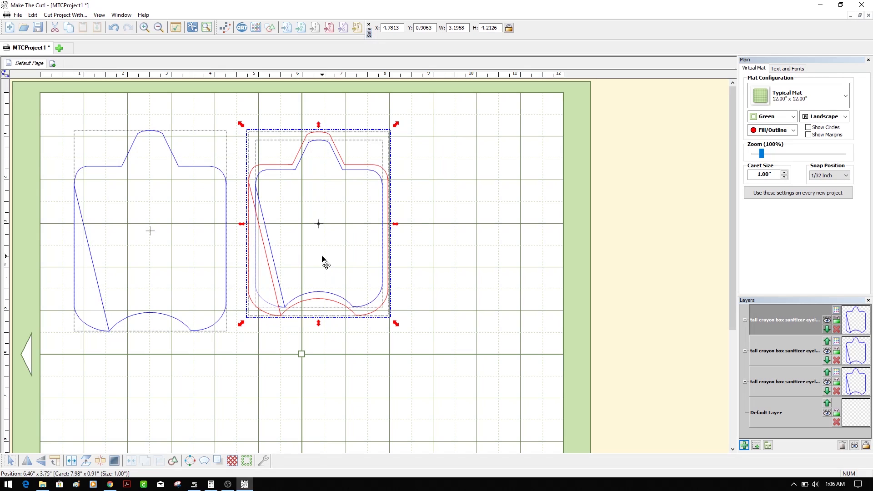
# - Arrange the three outlines side by side, with the newly imported one at about X 8.38, Y 0.75 inches, beyond the smallest outline
pyautogui.moveTo(275, 146); pyautogui.dragTo(416, 145)
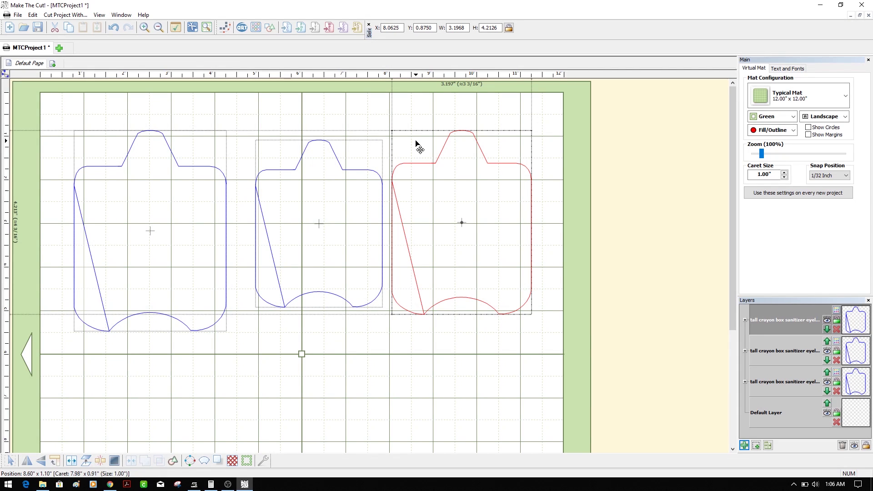
pyautogui.moveTo(415, 142); pyautogui.dragTo(274, 146)
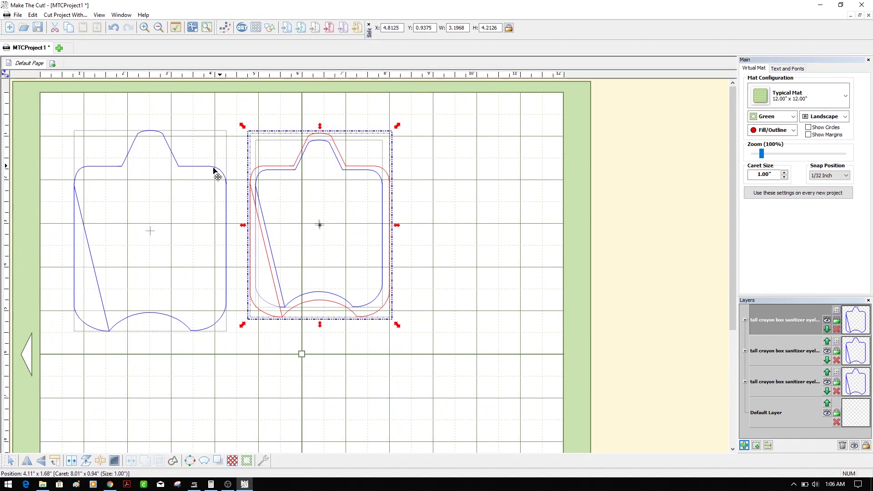
pyautogui.moveTo(180, 199); pyautogui.dragTo(166, 178)
pyautogui.moveTo(295, 196); pyautogui.dragTo(439, 188)
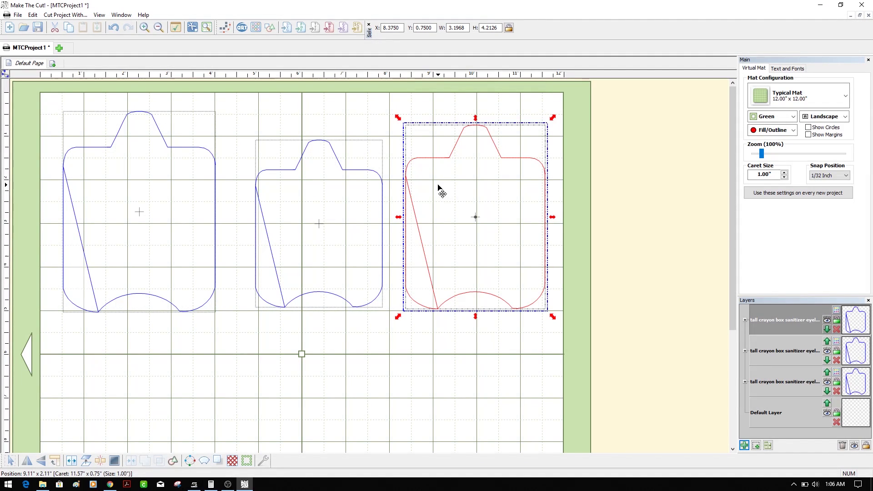
pyautogui.click(296, 372)
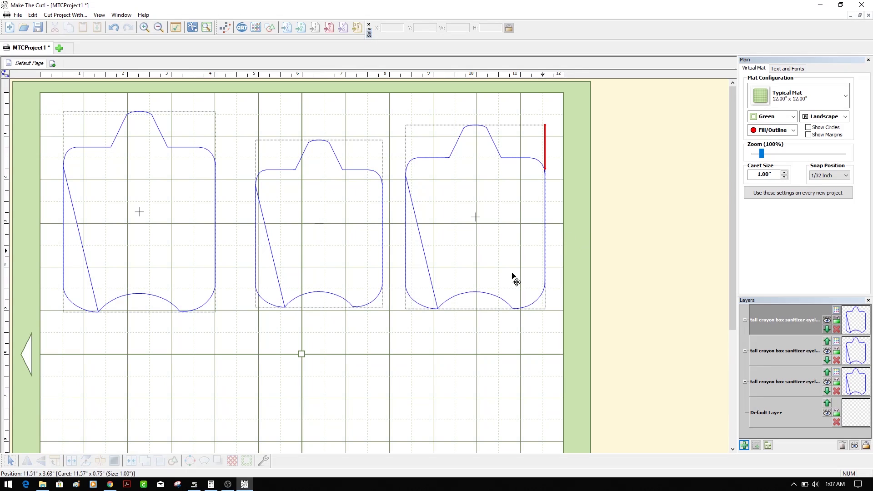
# - Switch to Cricut Design Space and delete the crayon box outline from the canvas
pyautogui.click(211, 485)
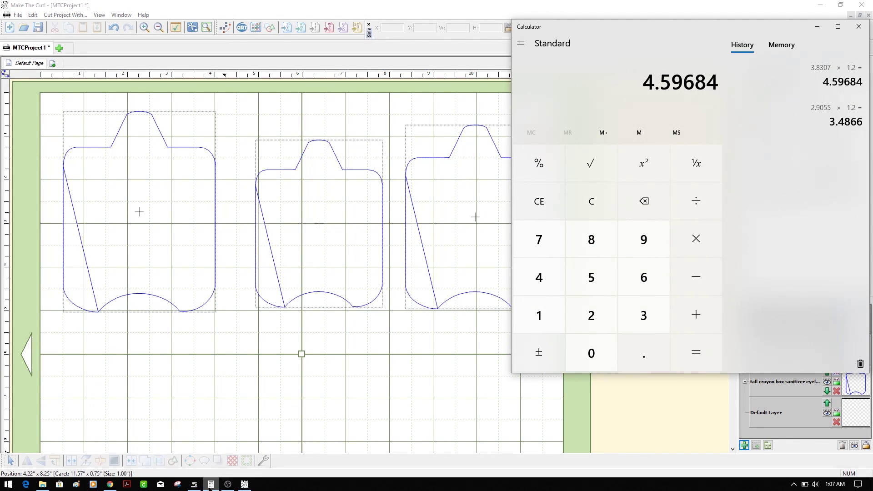
pyautogui.click(222, 415)
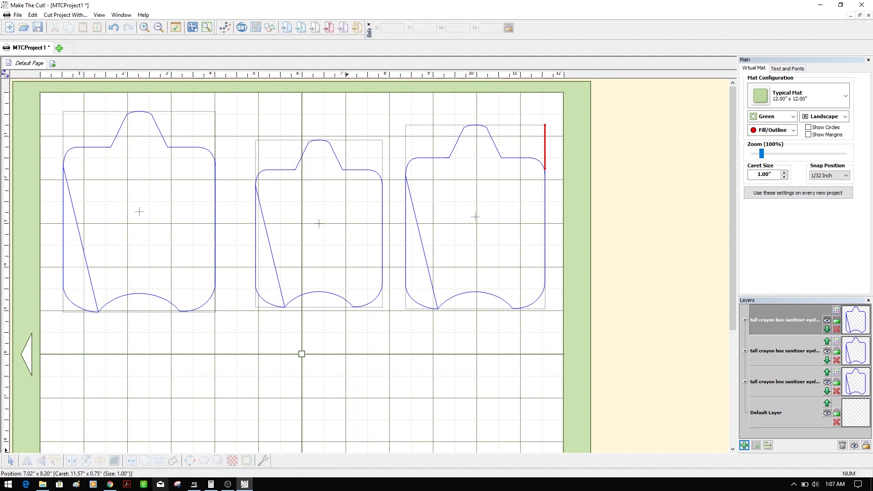
pyautogui.click(113, 486)
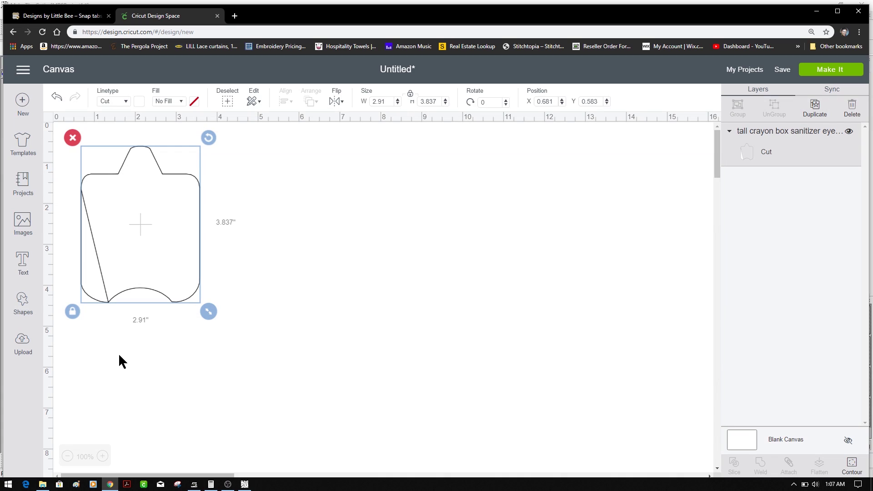
pyautogui.click(73, 138)
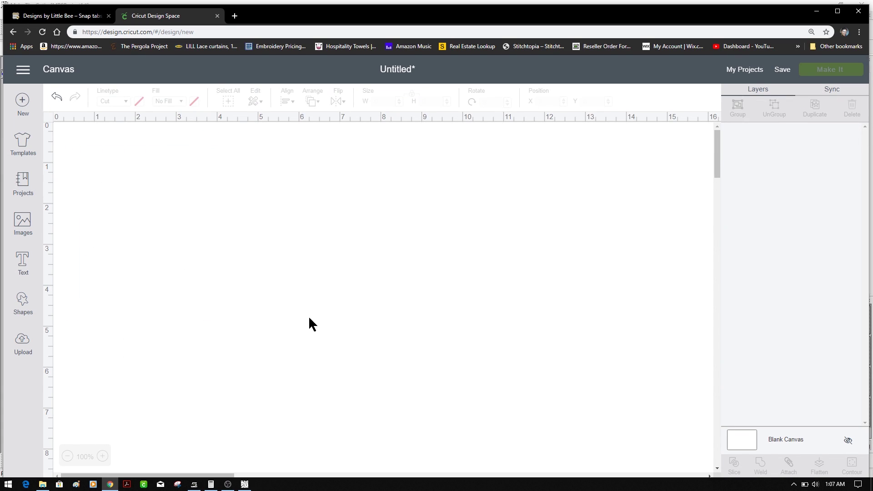
# - Upload the image file "tall crayon box sanitizer eyelet dlb_01" and insert it onto the canvas
pyautogui.click(18, 353)
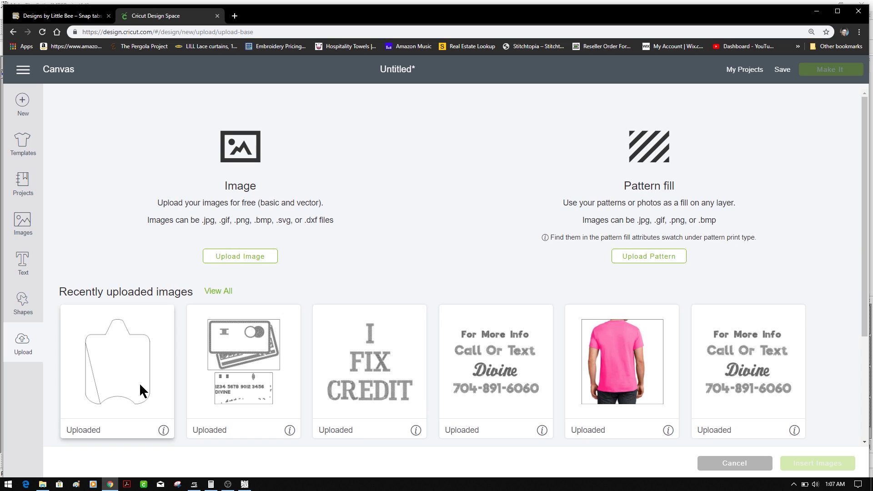
pyautogui.click(233, 252)
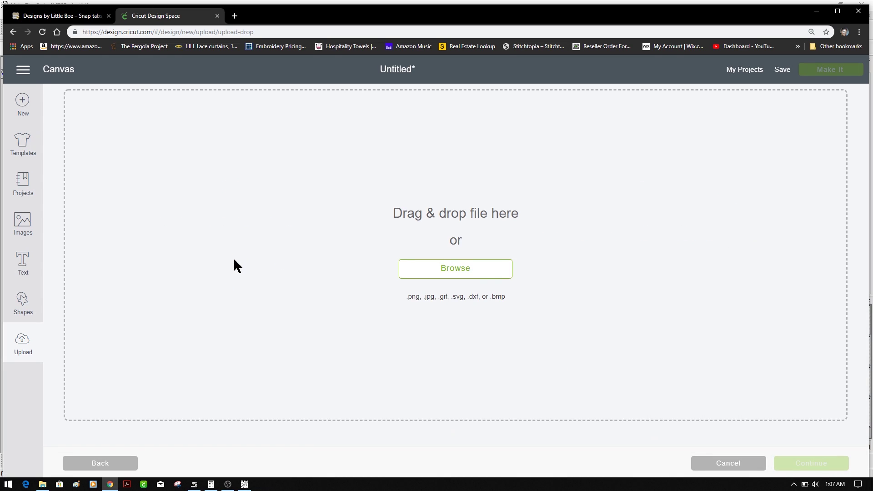
pyautogui.click(479, 274)
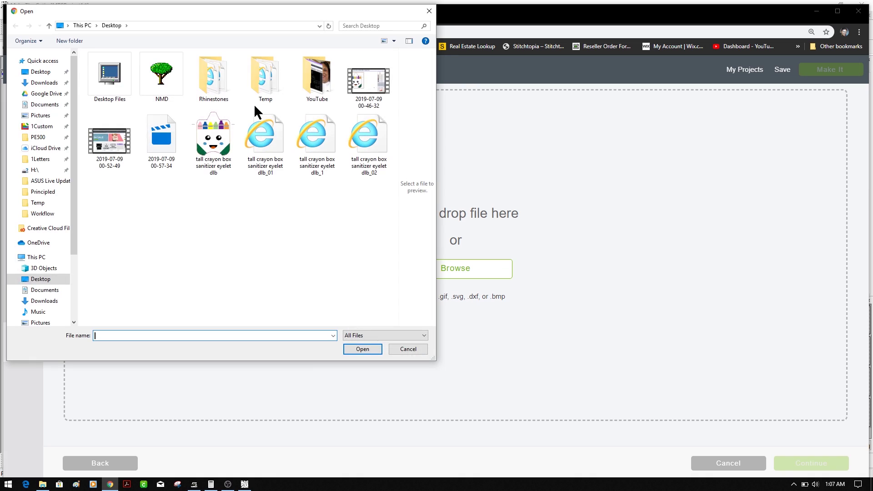
pyautogui.click(266, 144)
pyautogui.click(366, 352)
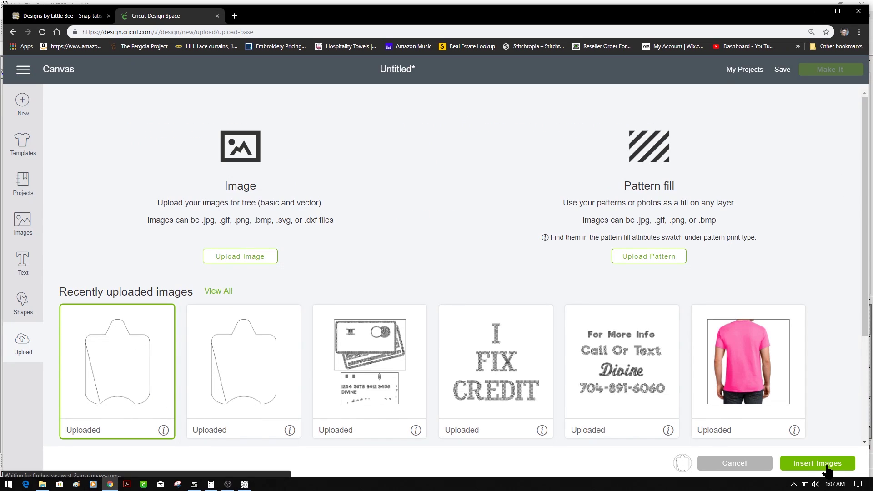
pyautogui.click(780, 463)
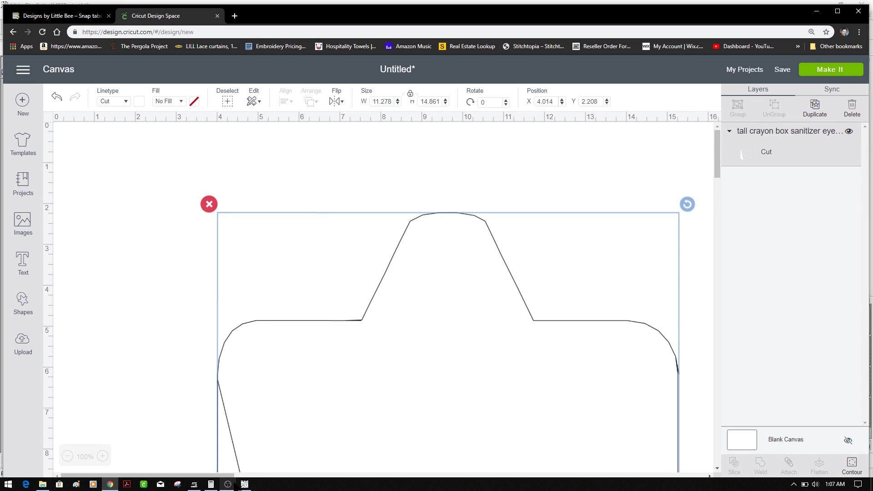
# - Check the outline's width in SewWhat-Pro, then switch to Calculator and multiply 2.91 by the 1.10 inflation factor
pyautogui.click(194, 484)
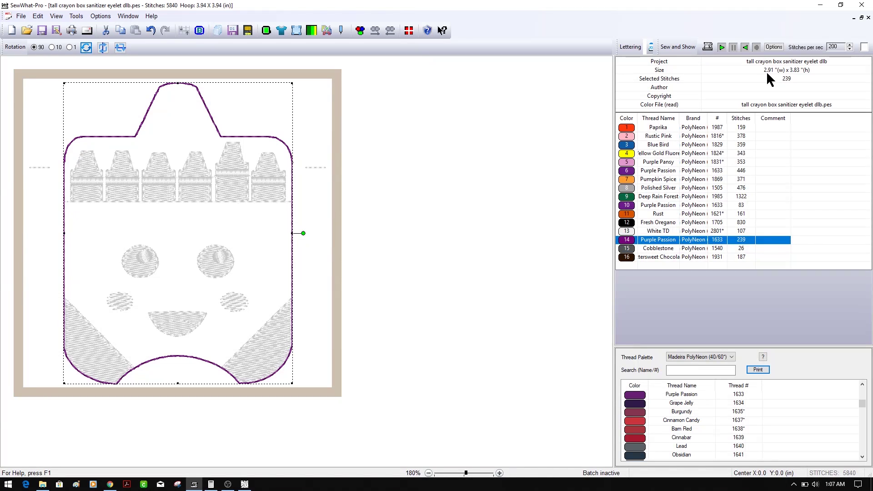
pyautogui.click(211, 484)
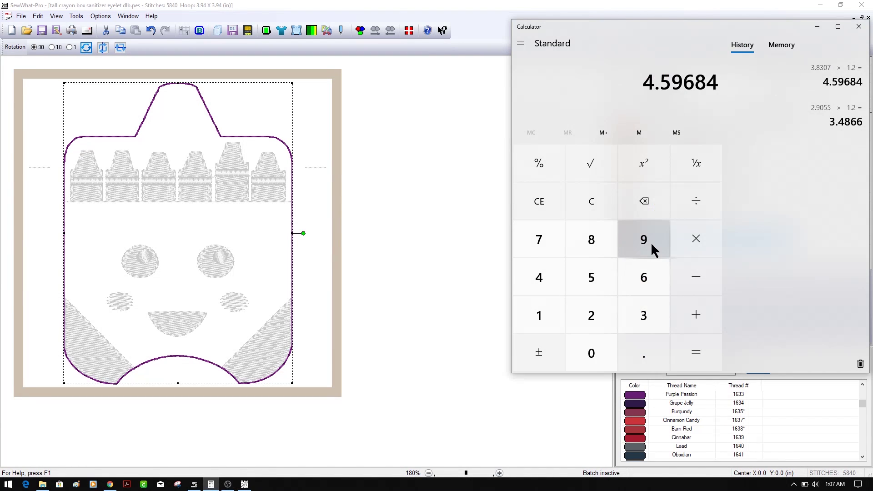
pyautogui.click(598, 196)
pyautogui.click(591, 314)
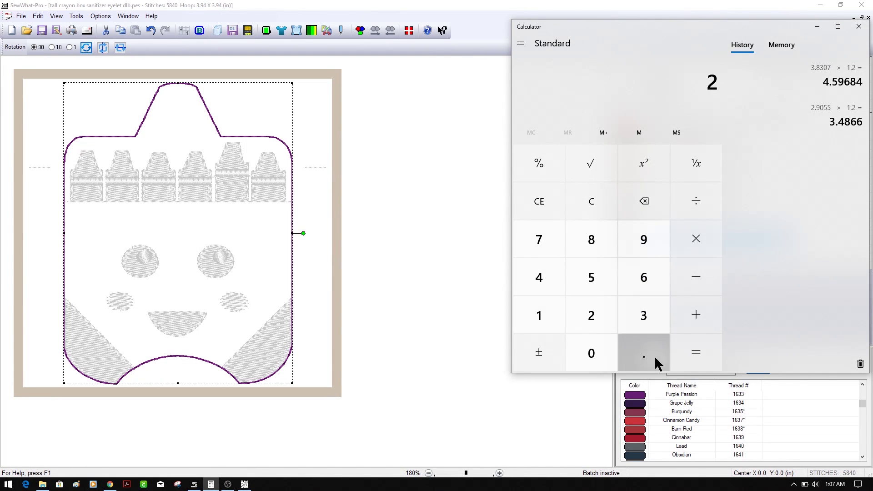
pyautogui.click(657, 359)
pyautogui.click(656, 243)
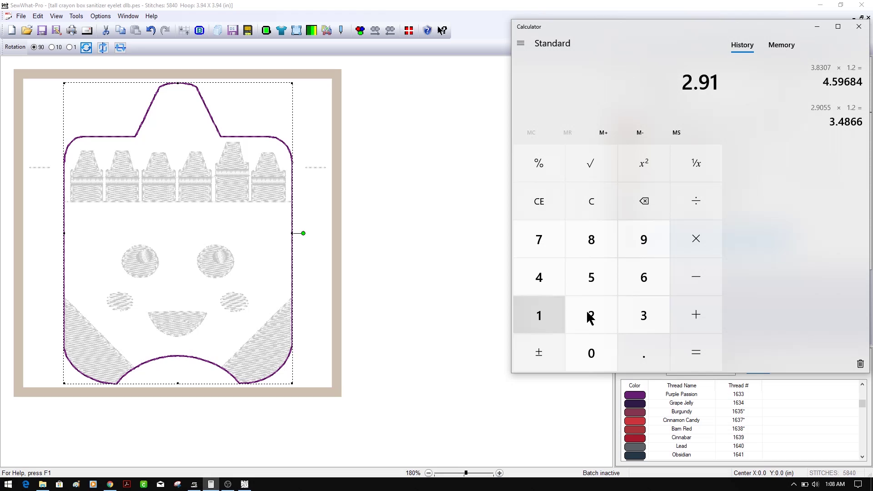
pyautogui.click(693, 239)
pyautogui.click(546, 324)
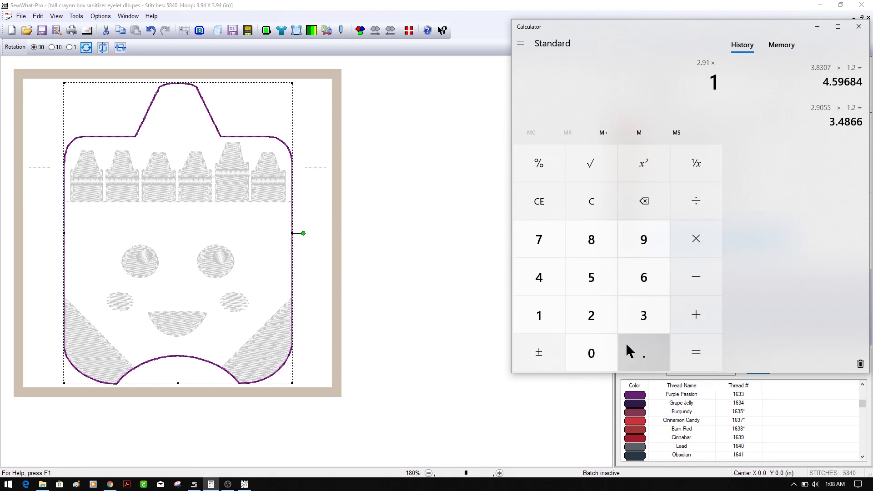
pyautogui.click(635, 351)
pyautogui.click(532, 316)
pyautogui.click(584, 350)
pyautogui.click(678, 359)
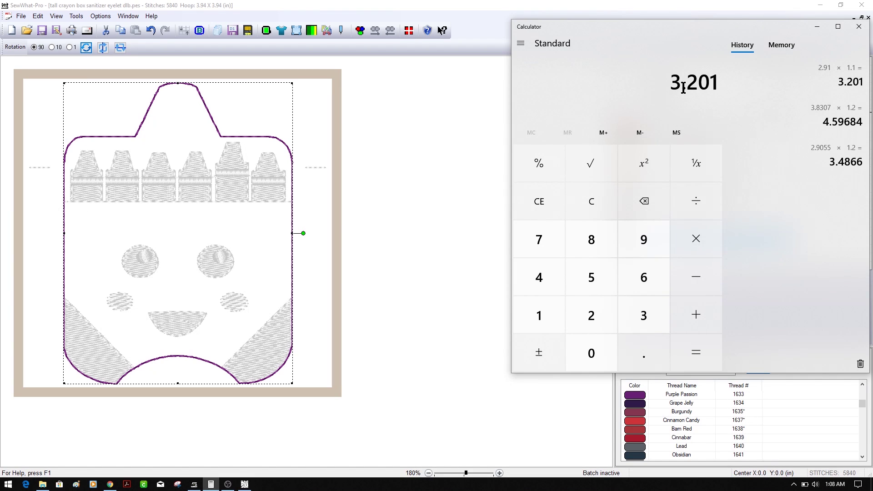
pyautogui.moveTo(694, 37); pyautogui.dragTo(681, 102)
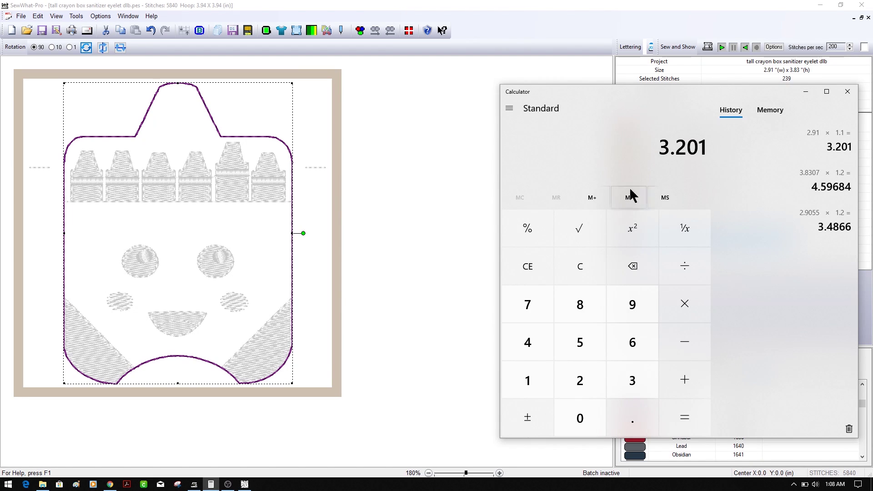
# - Switch to Cricut Design Space, set the outline's width to 3.201 inches, and move it to about X 0.58, Y 0.24 inches
pyautogui.click(110, 484)
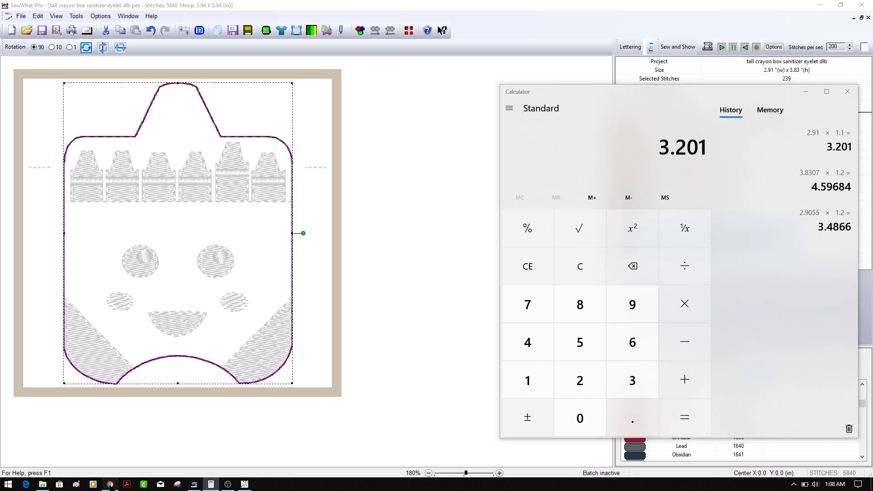
pyautogui.doubleClick(392, 101)
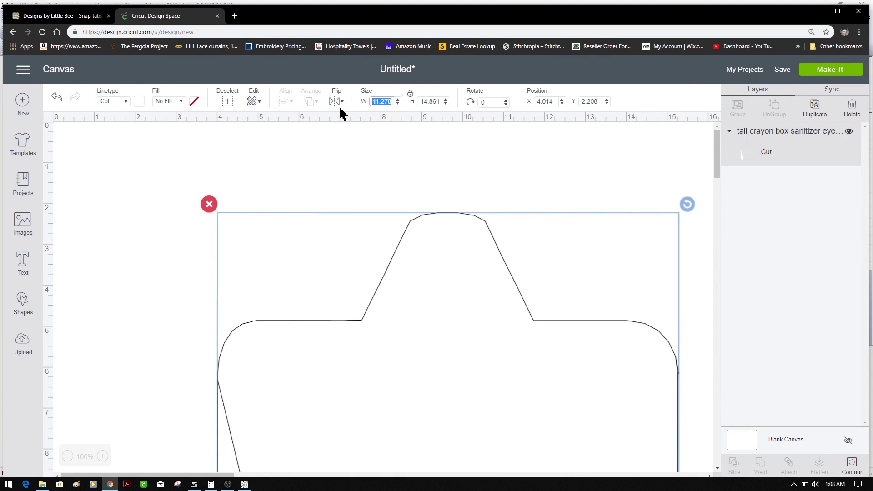
pyautogui.write('3.201')
pyautogui.press('Return')
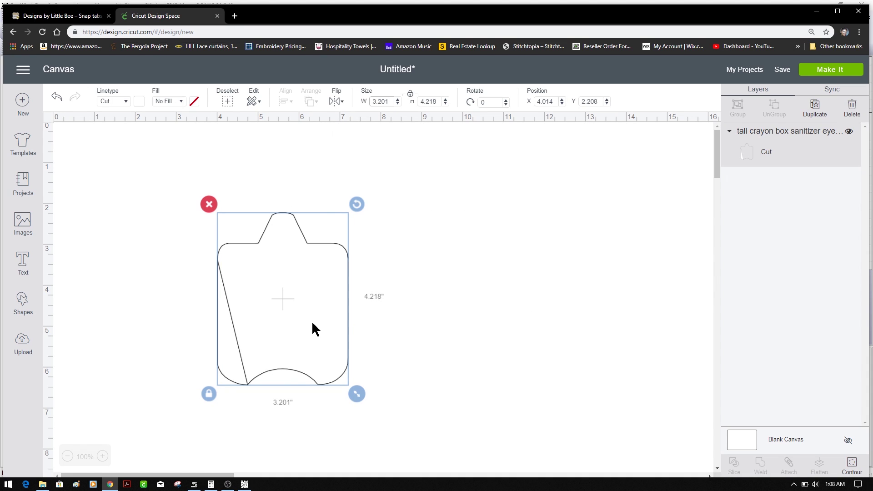
pyautogui.moveTo(312, 320); pyautogui.dragTo(170, 240)
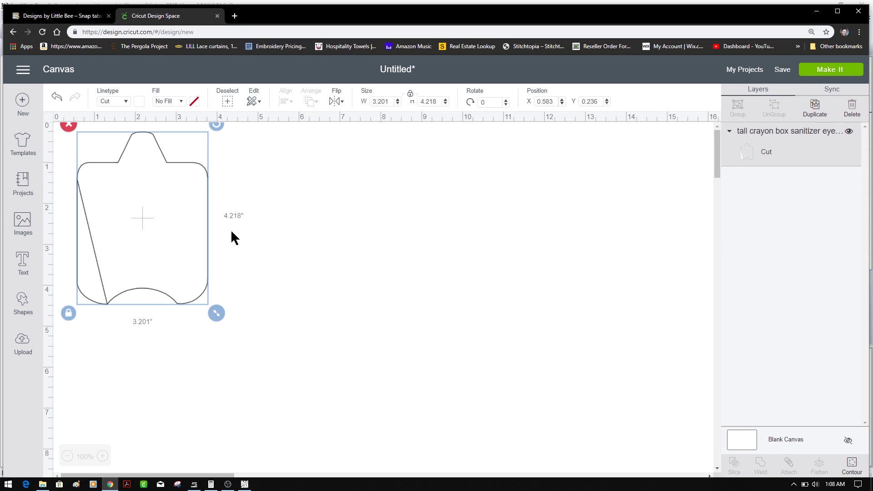
pyautogui.click(300, 293)
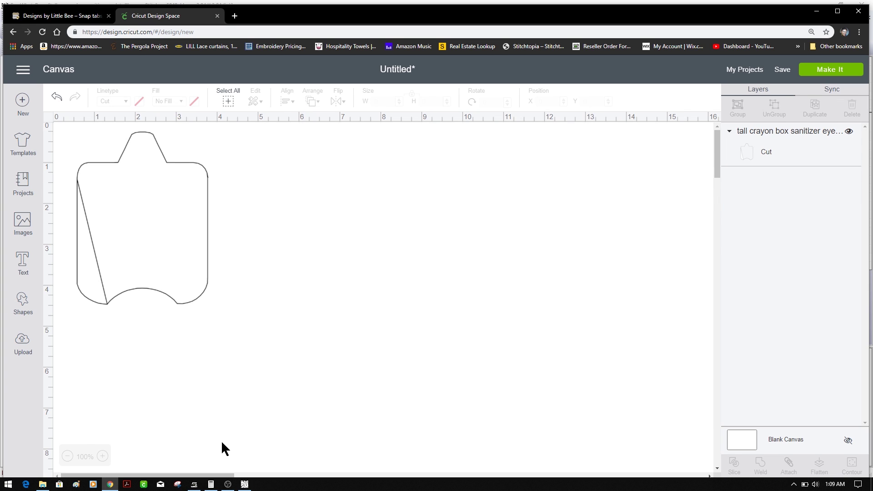
pyautogui.click(194, 485)
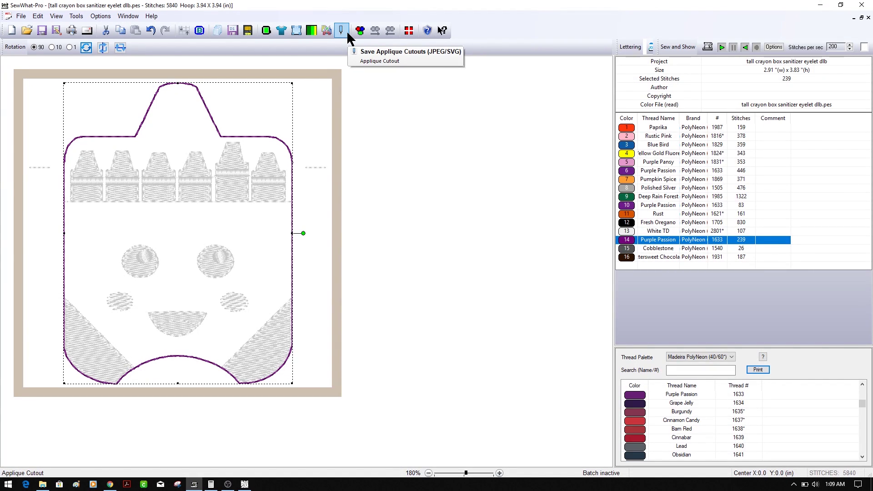
pyautogui.click(110, 484)
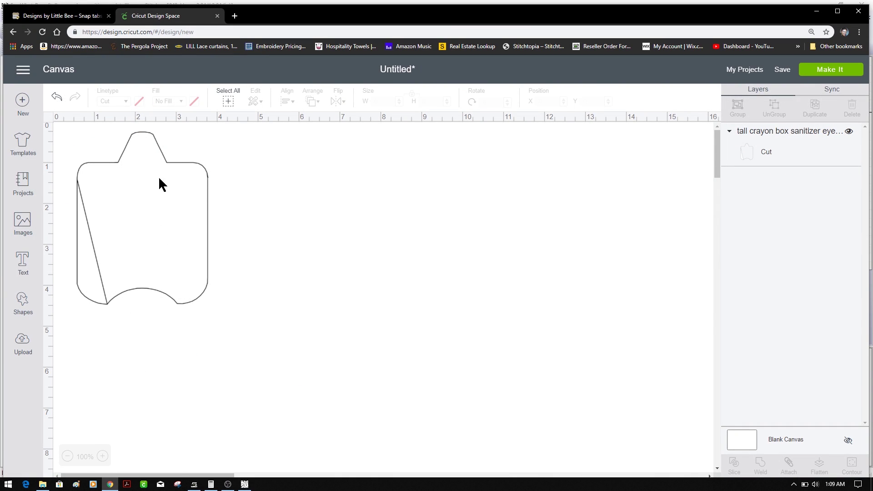